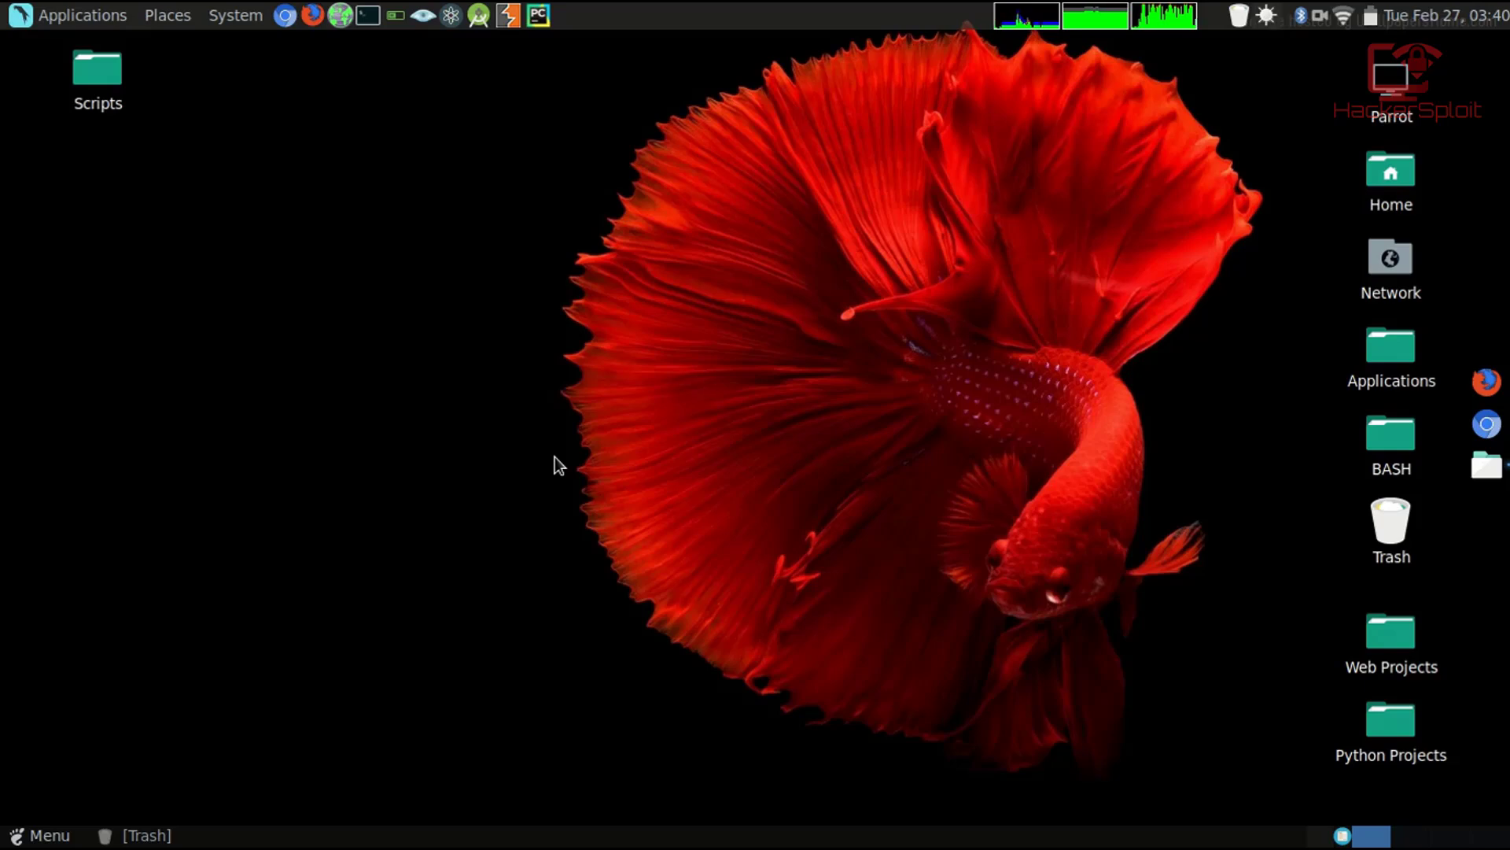
pyautogui.rightClick(491, 70)
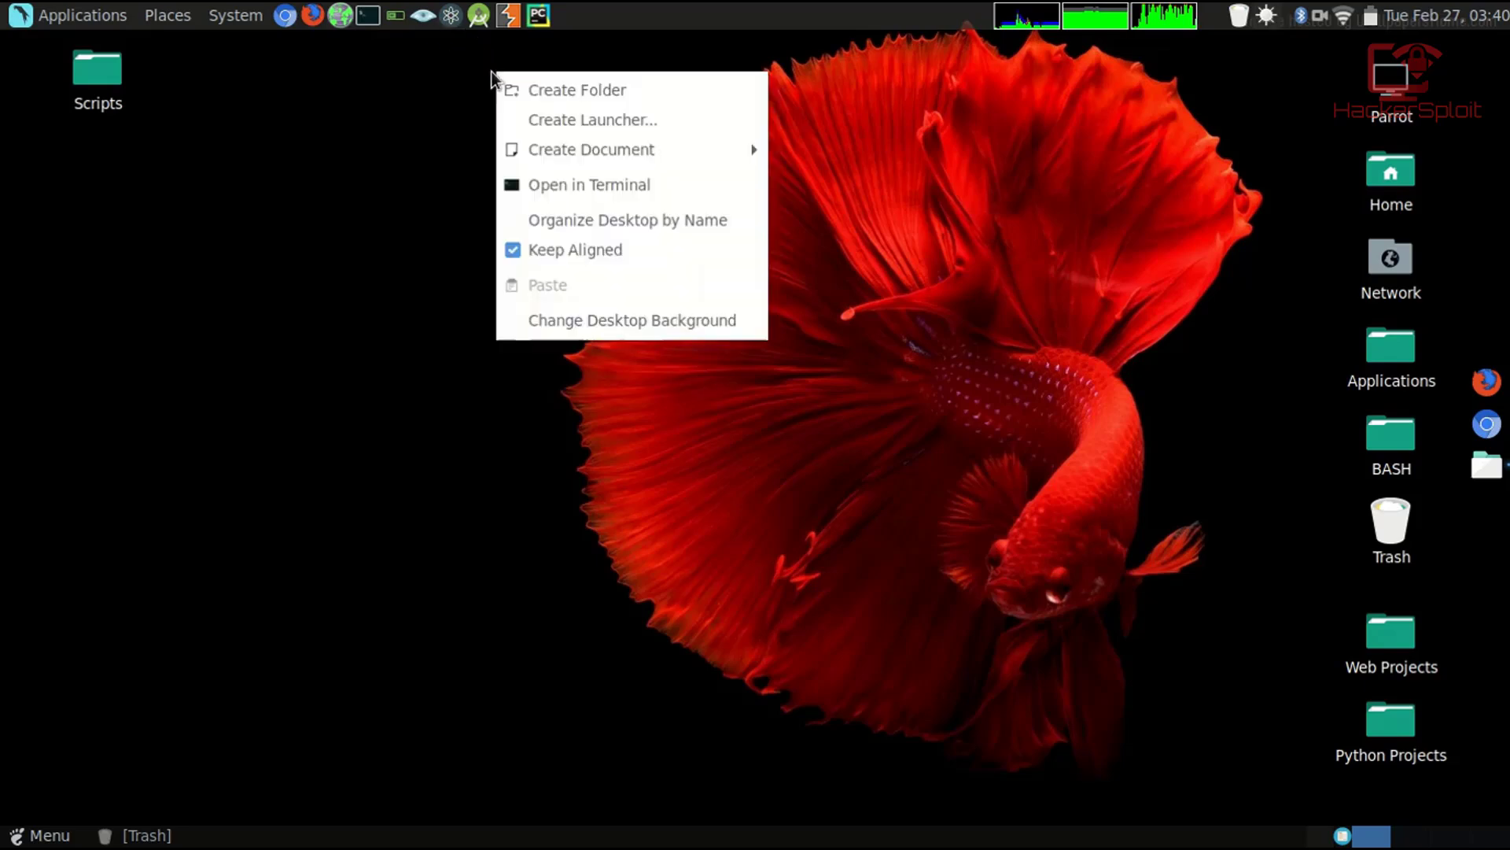
pyautogui.click(443, 78)
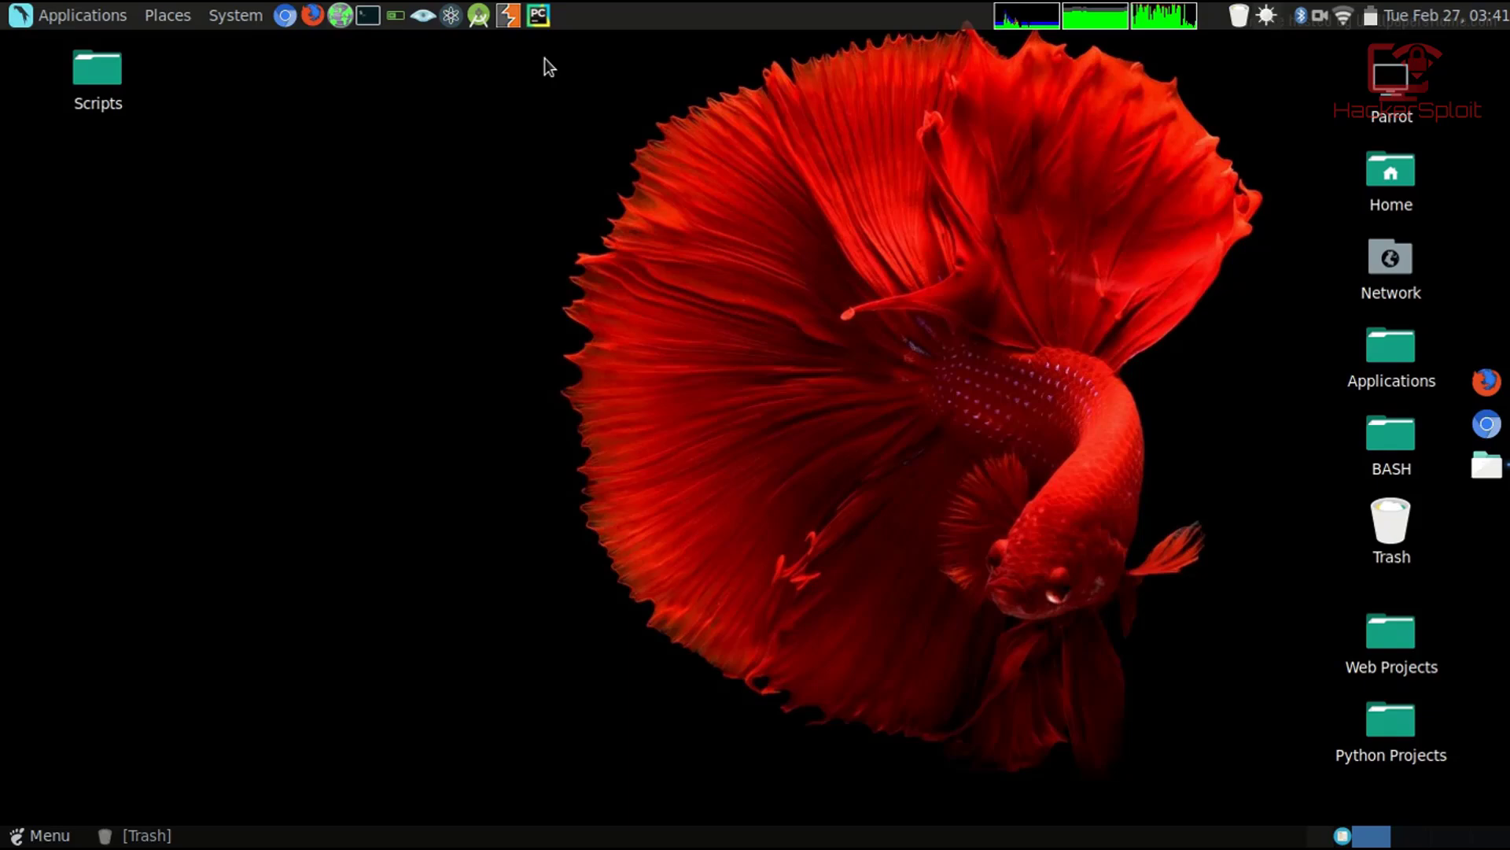
# Launch Firefox and open the network proxy connection settings in its preferences
pyautogui.click(319, 22)
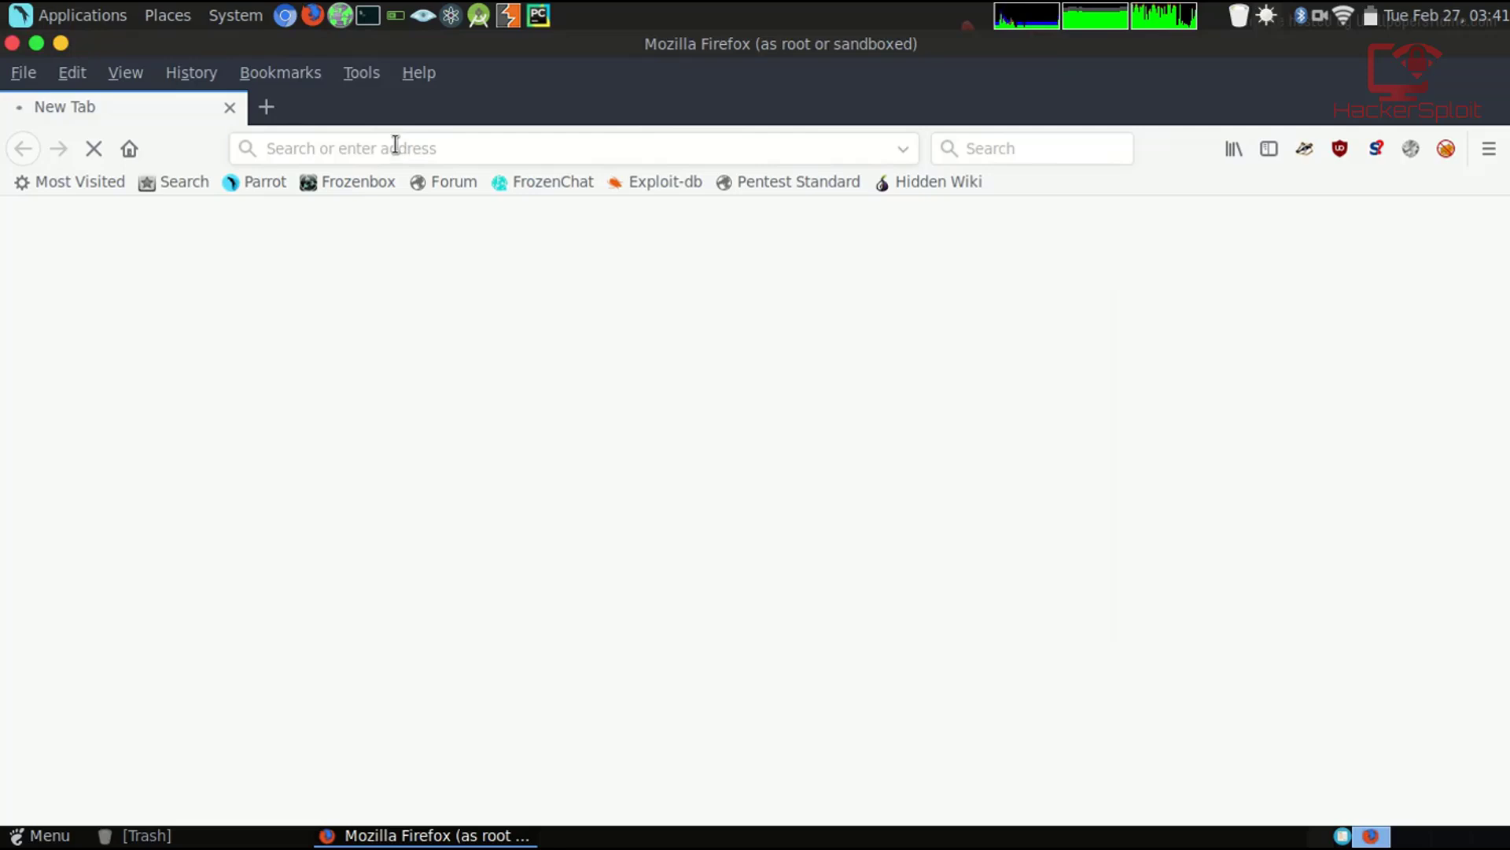
pyautogui.click(1488, 148)
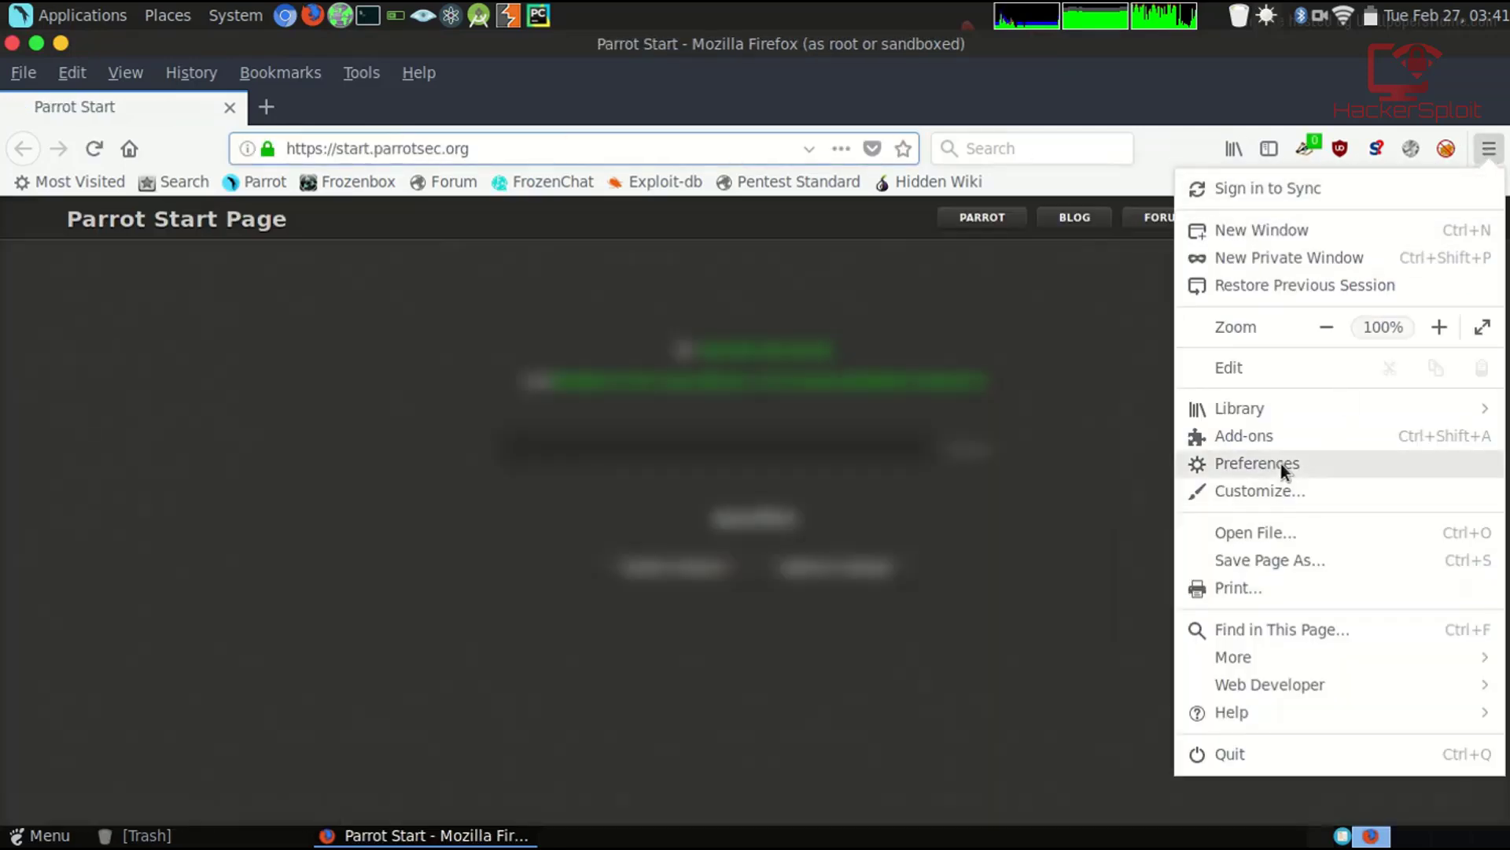
pyautogui.click(1281, 464)
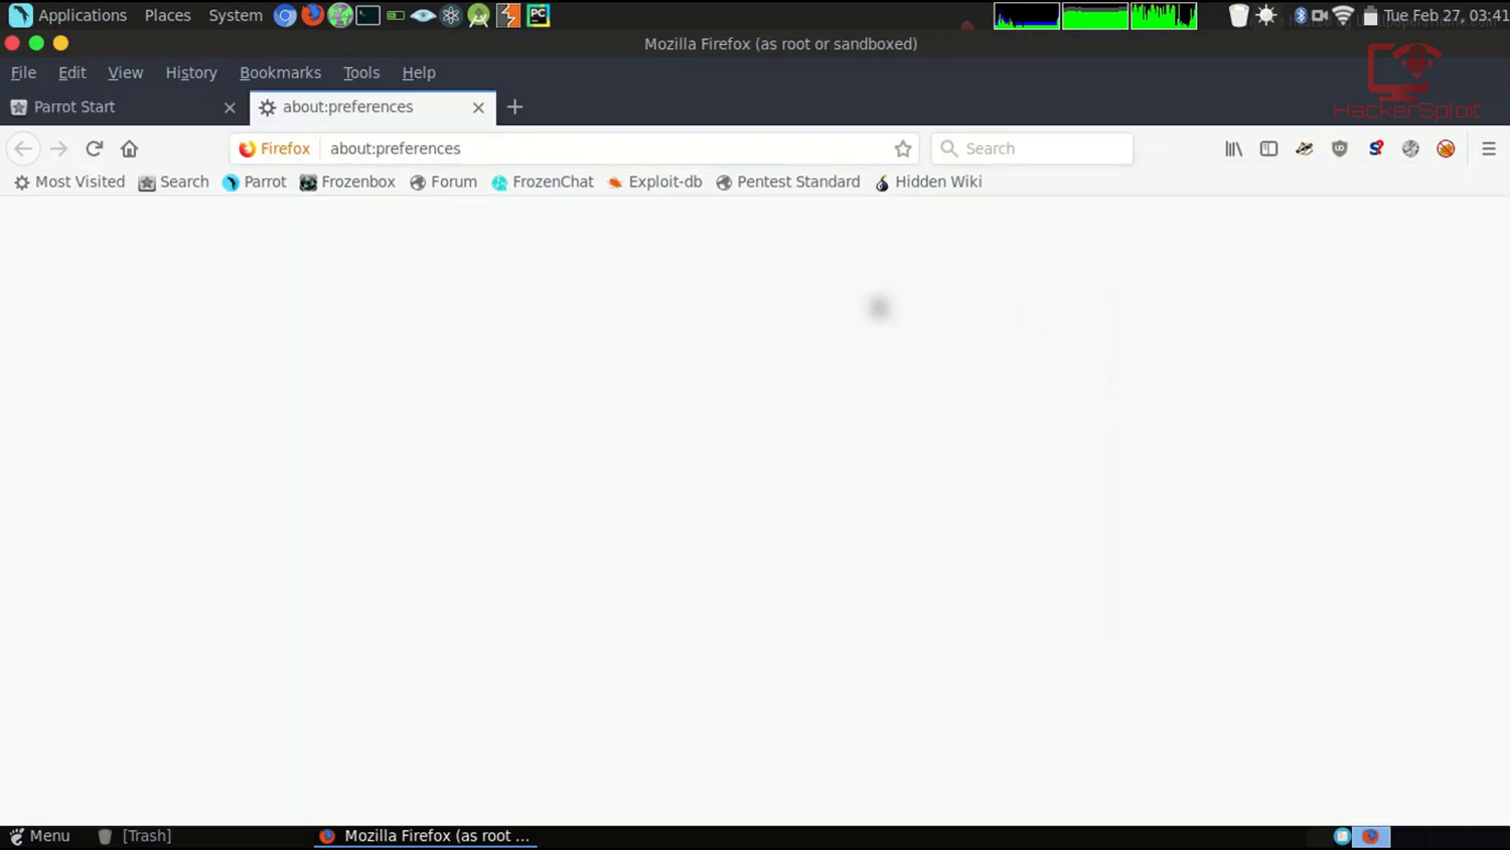
pyautogui.scroll(-10, 772, 350)
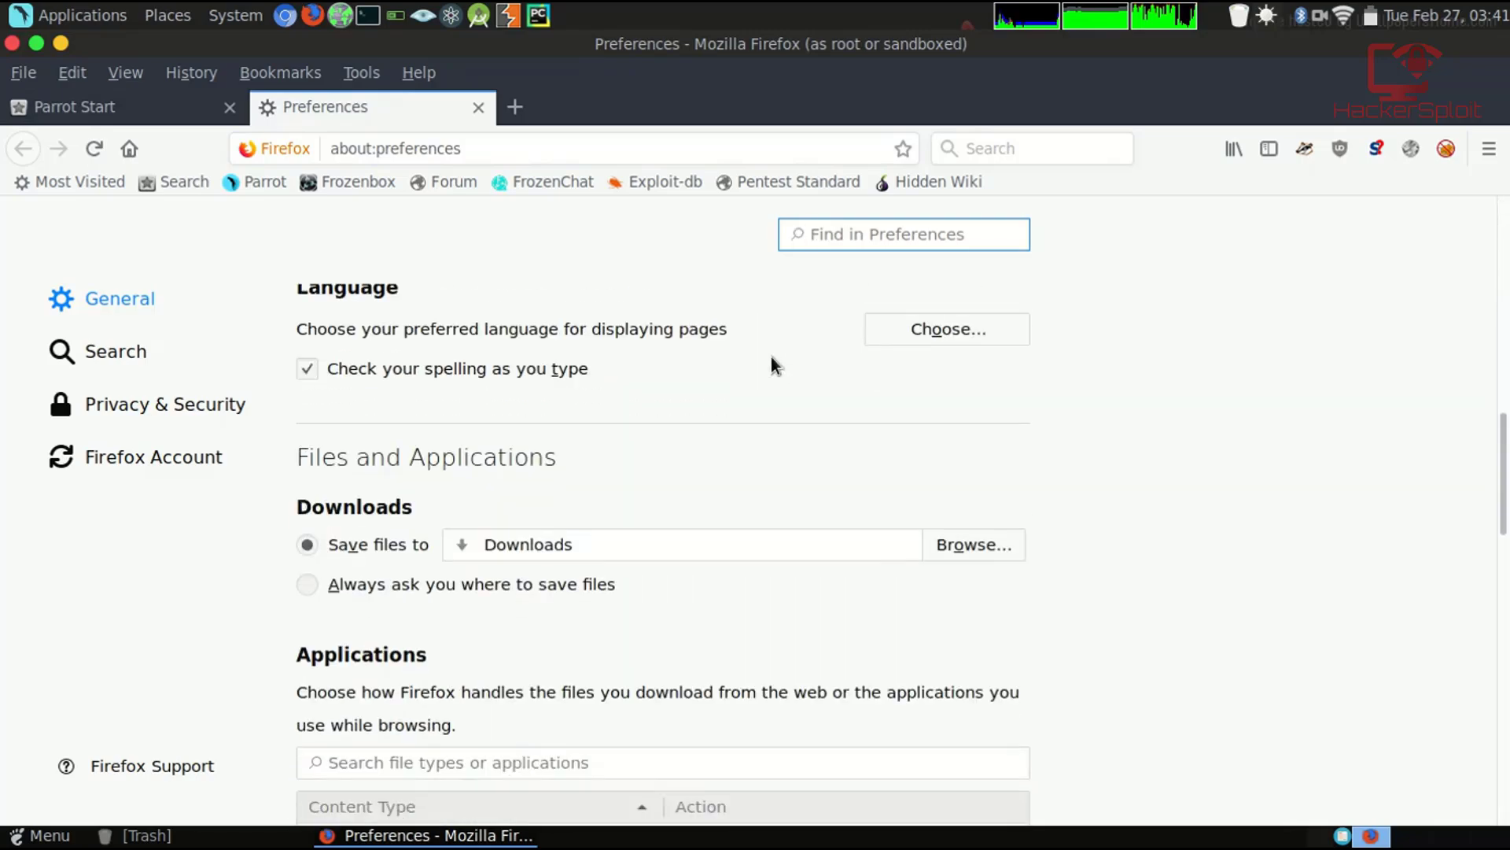
pyautogui.scroll(-10, 522, 472)
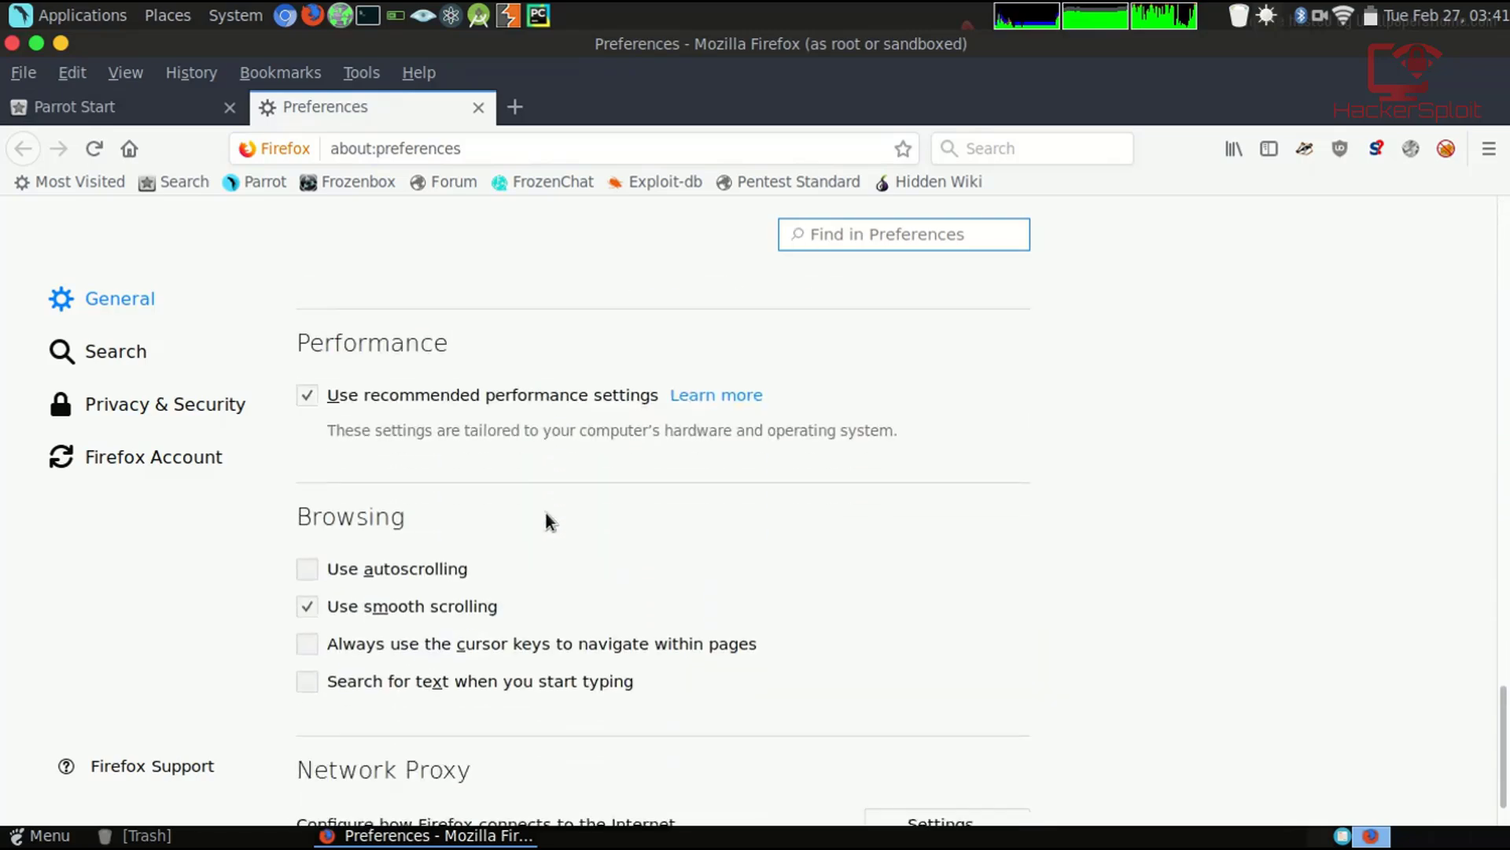
pyautogui.scroll(-1, 546, 513)
pyautogui.click(983, 763)
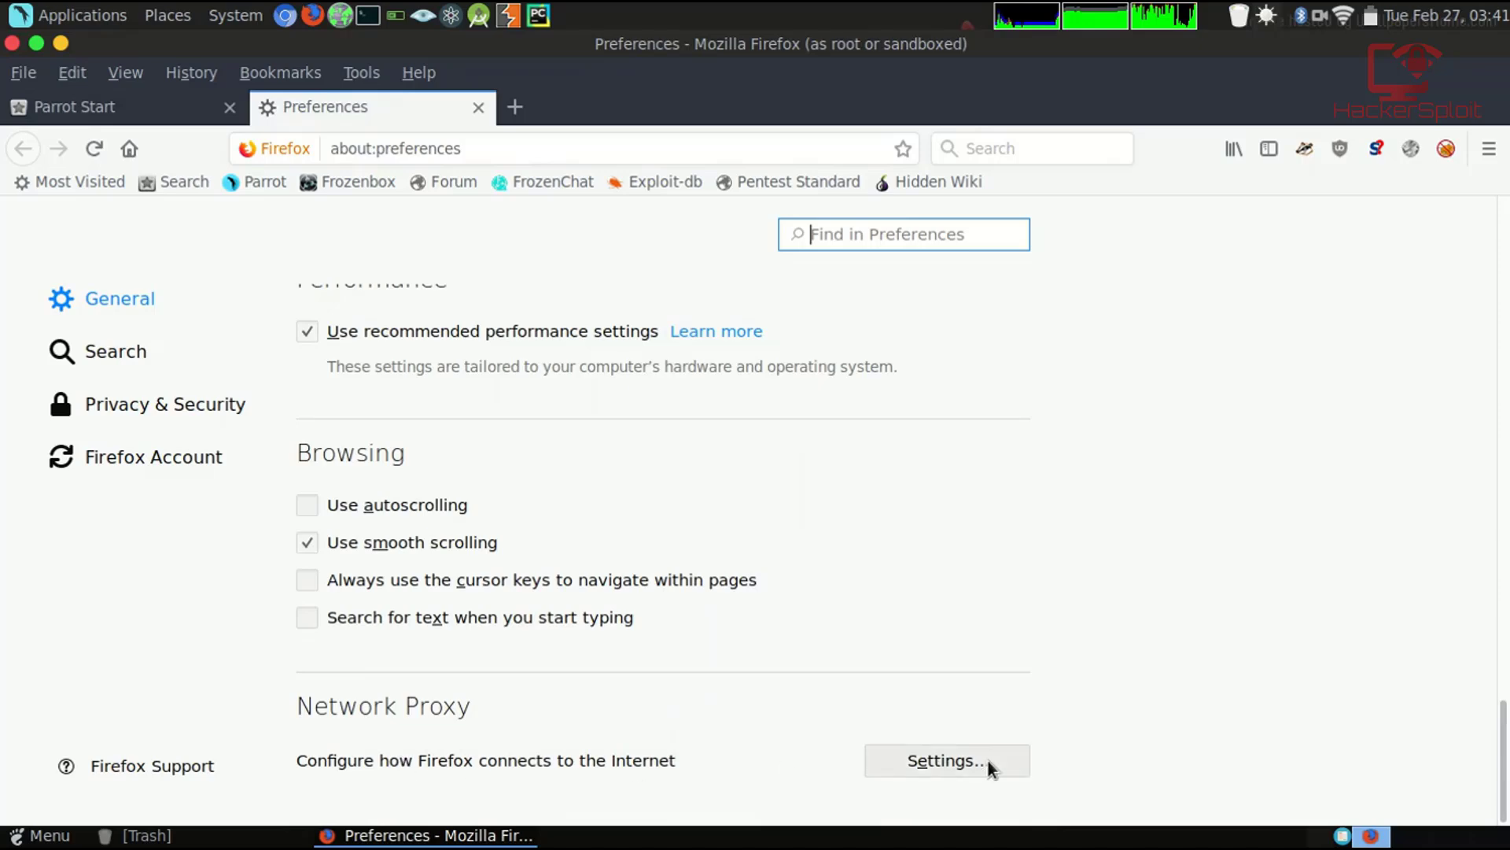
pyautogui.click(959, 760)
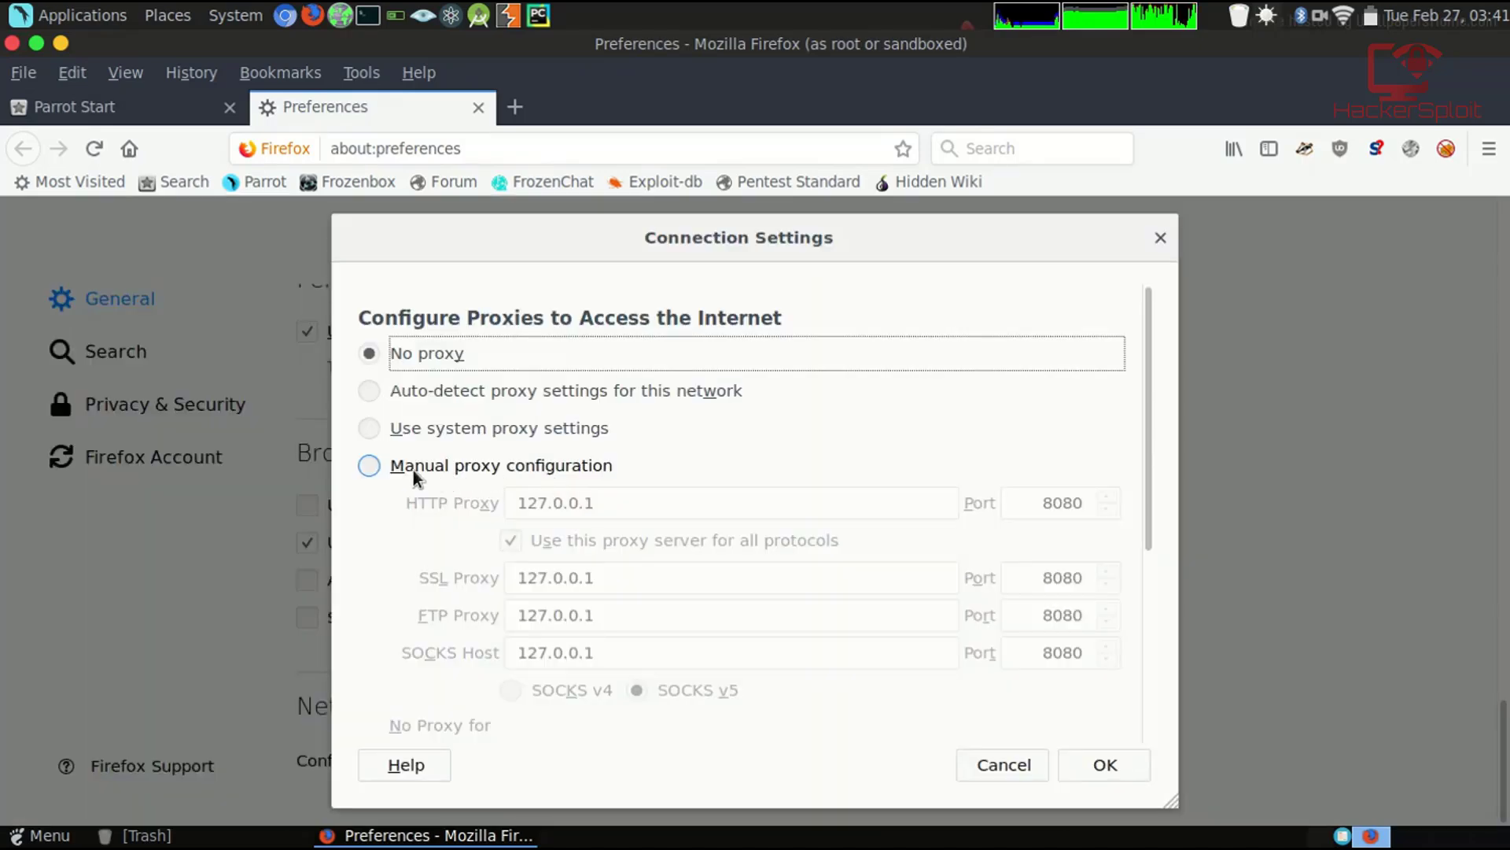
# Apply manual proxy configuration with the stored proxy server for all protocols, and close the Parrot Start page
pyautogui.click(507, 469)
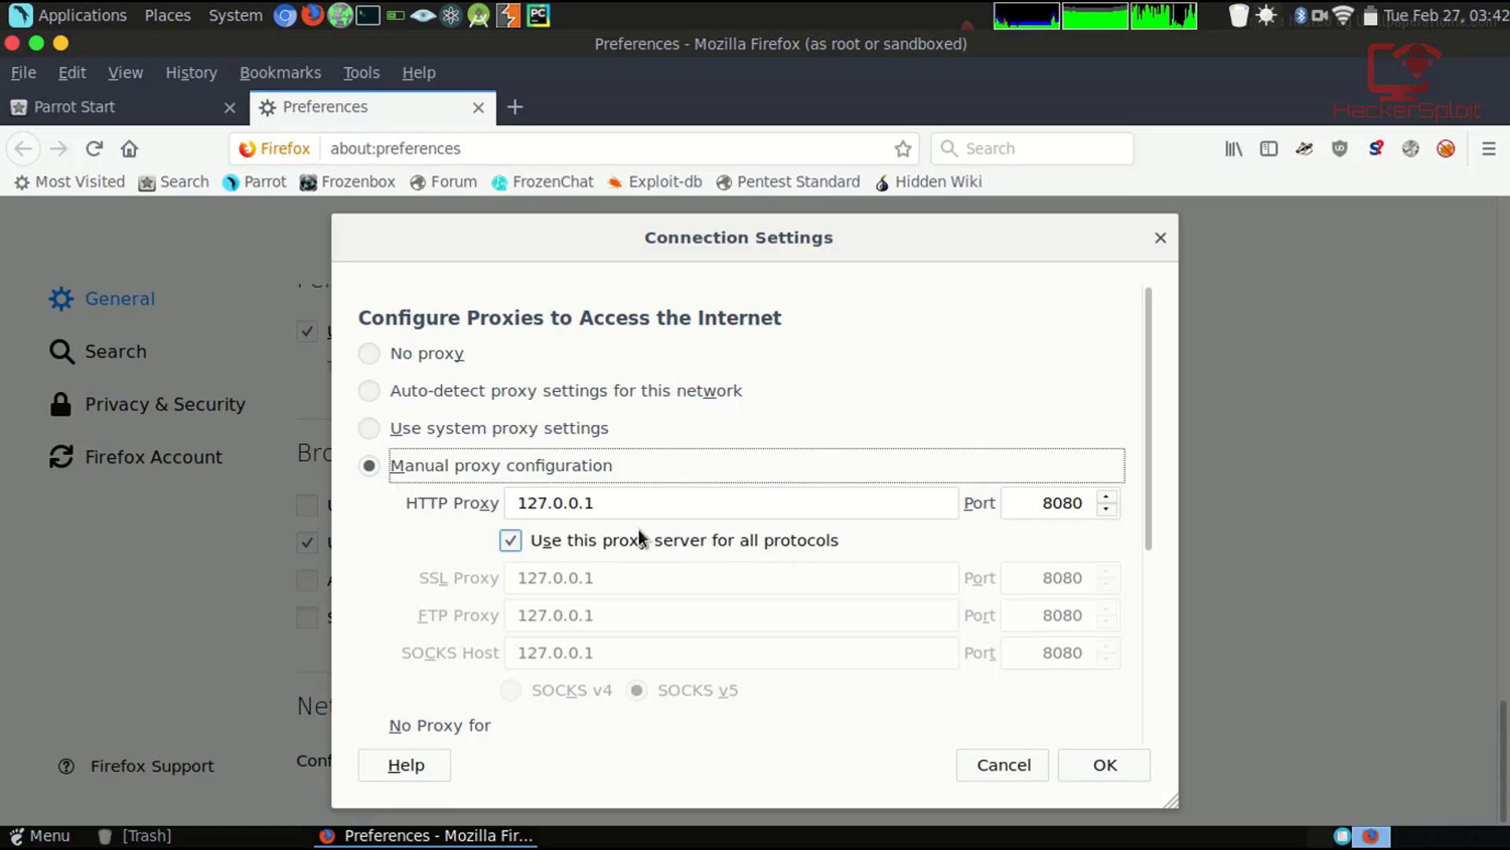
pyautogui.click(1125, 764)
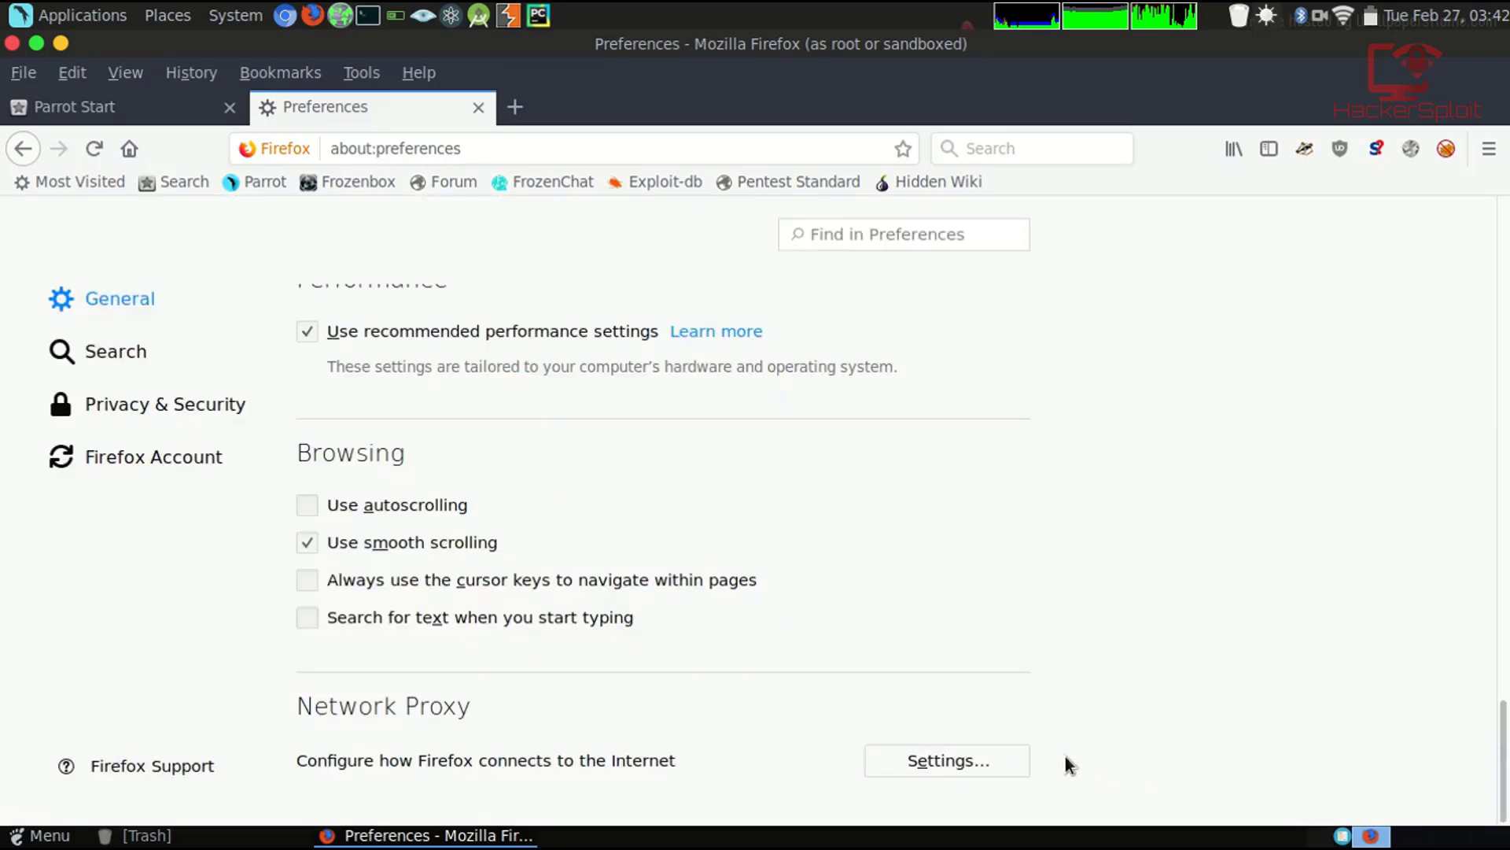
pyautogui.click(229, 107)
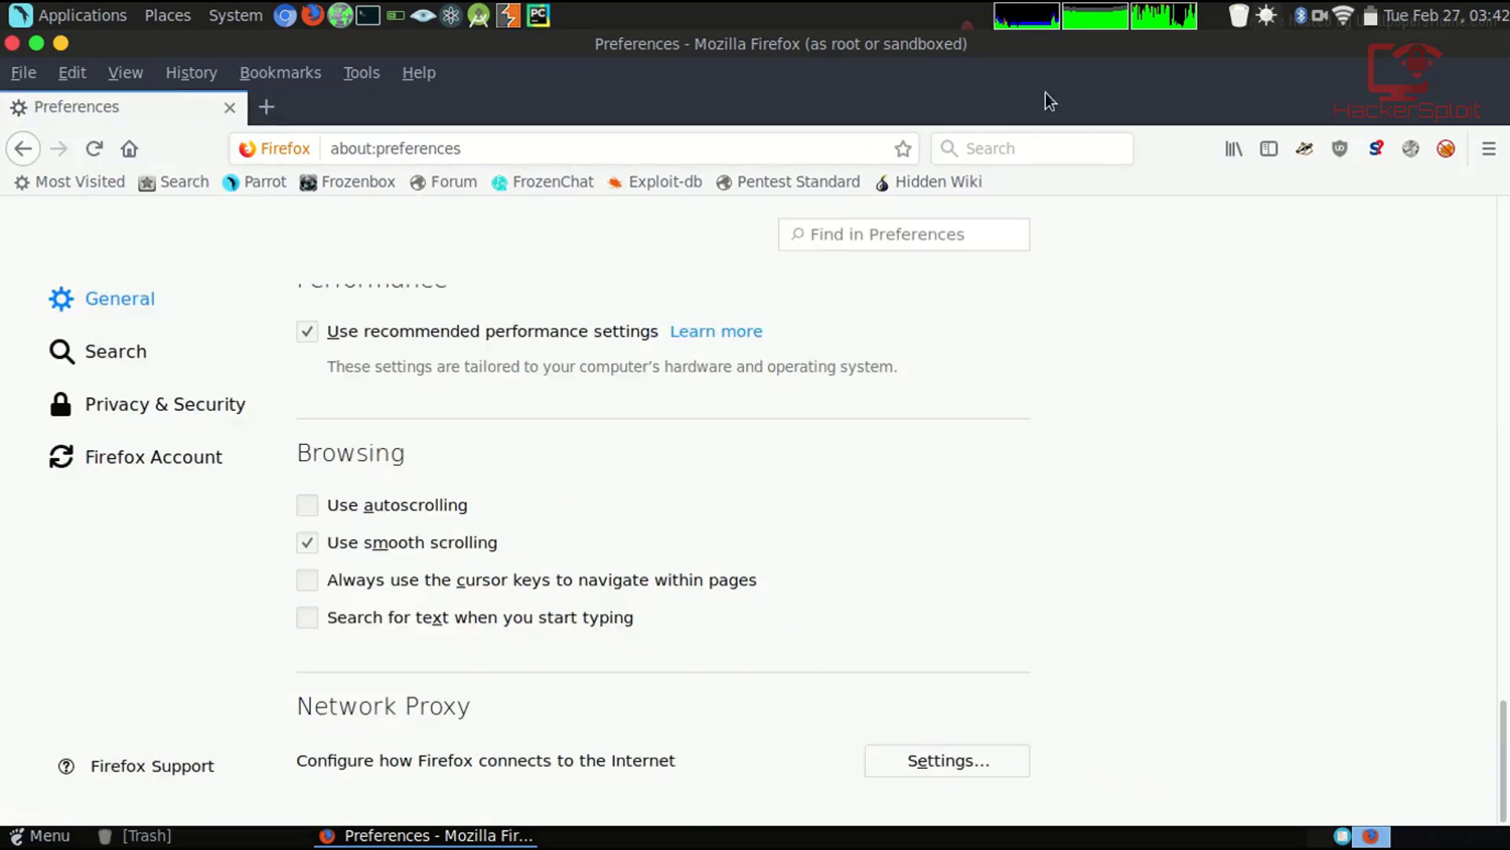
# Minimize Firefox, launch Burp Suite and dismiss its update notice without updating
pyautogui.click(59, 43)
pyautogui.click(509, 15)
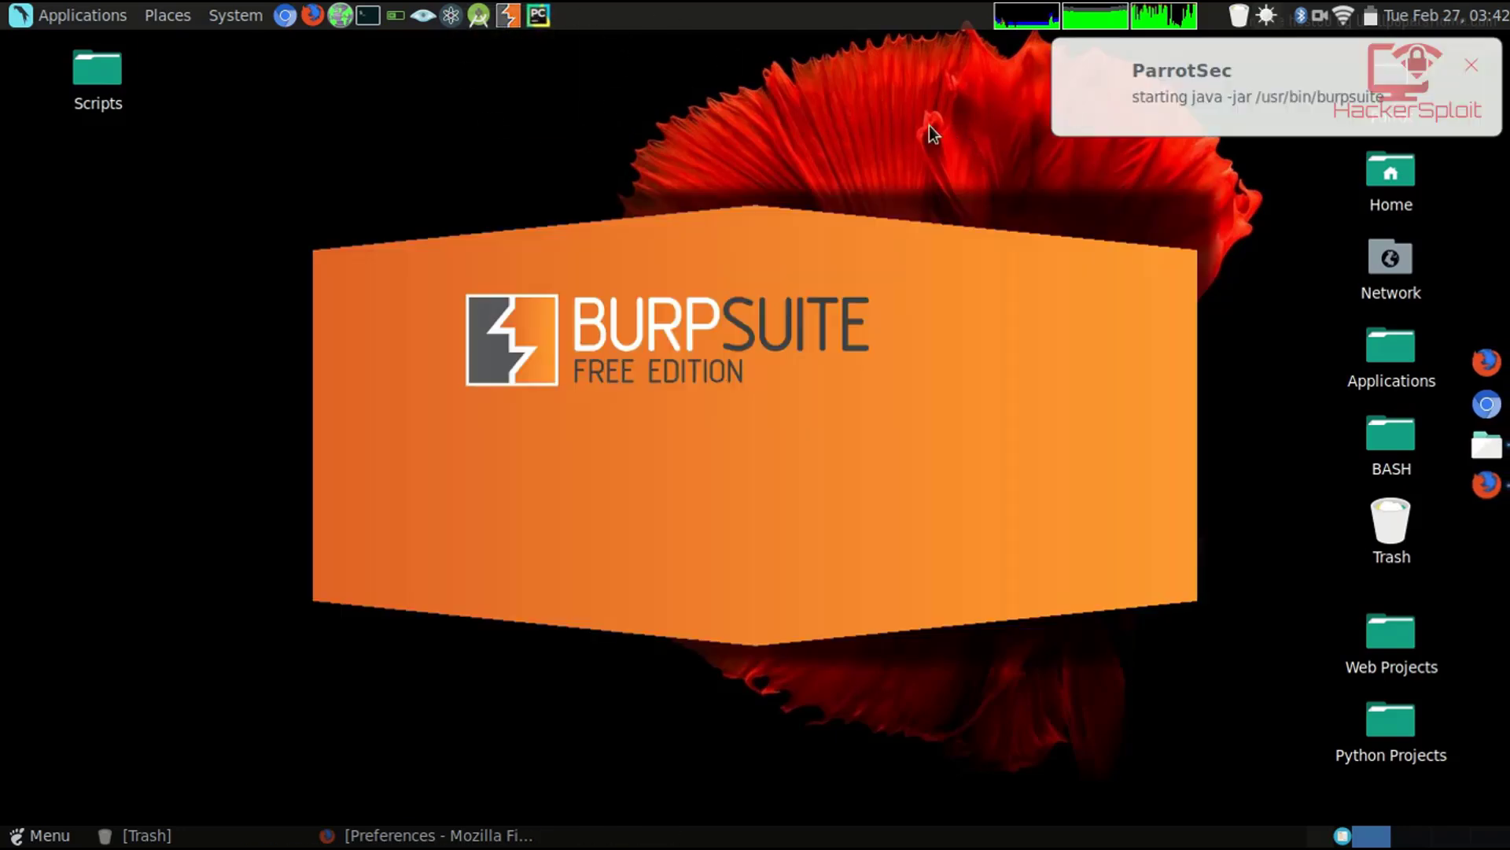
pyautogui.click(1475, 62)
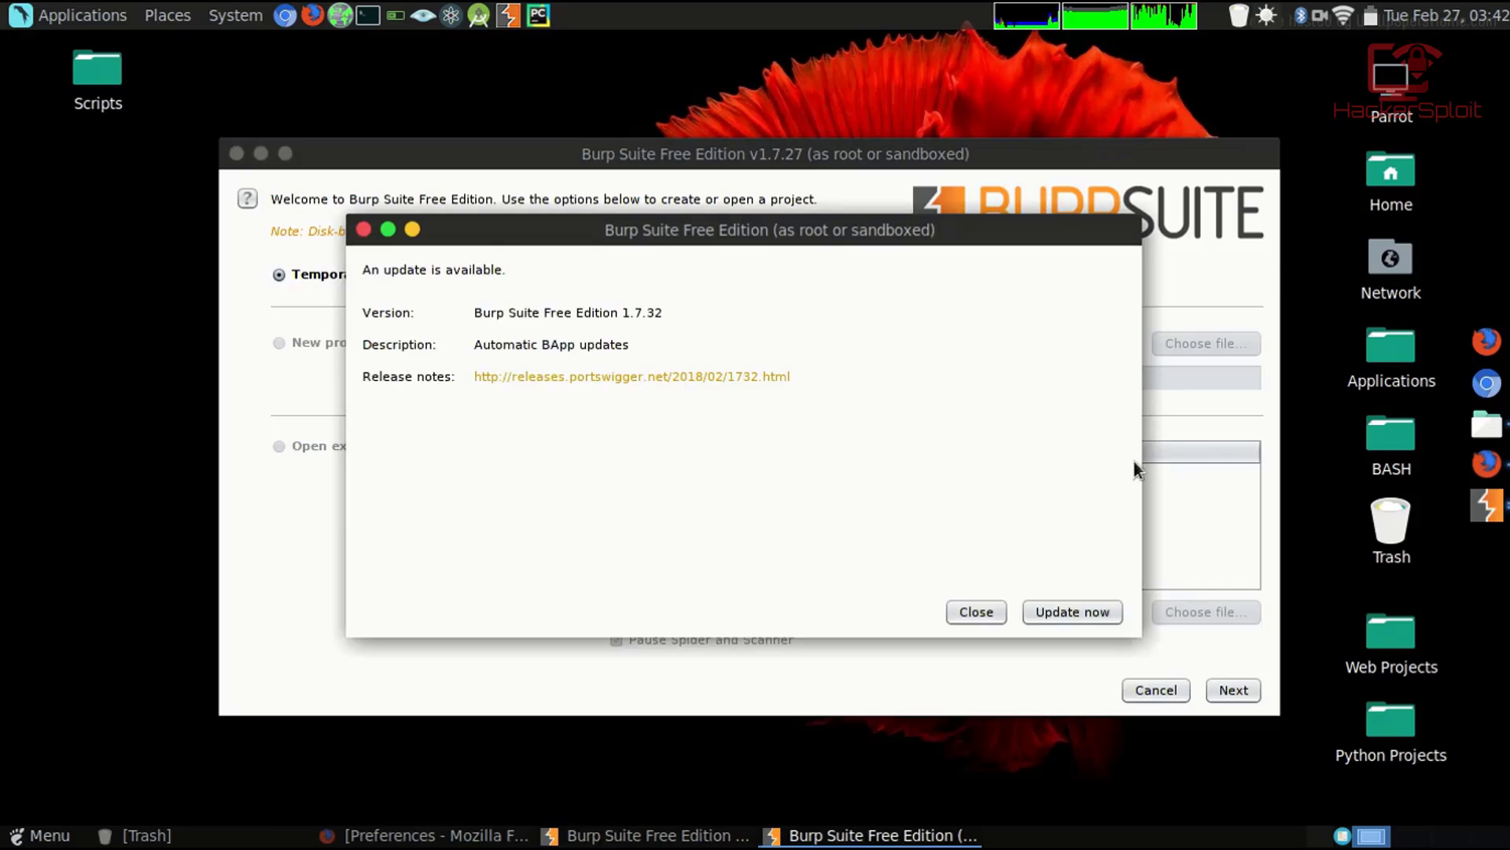
pyautogui.click(1002, 612)
# Start a temporary Burp project with the Burp defaults and maximize the main window
pyautogui.moveTo(881, 168); pyautogui.dragTo(875, 156)
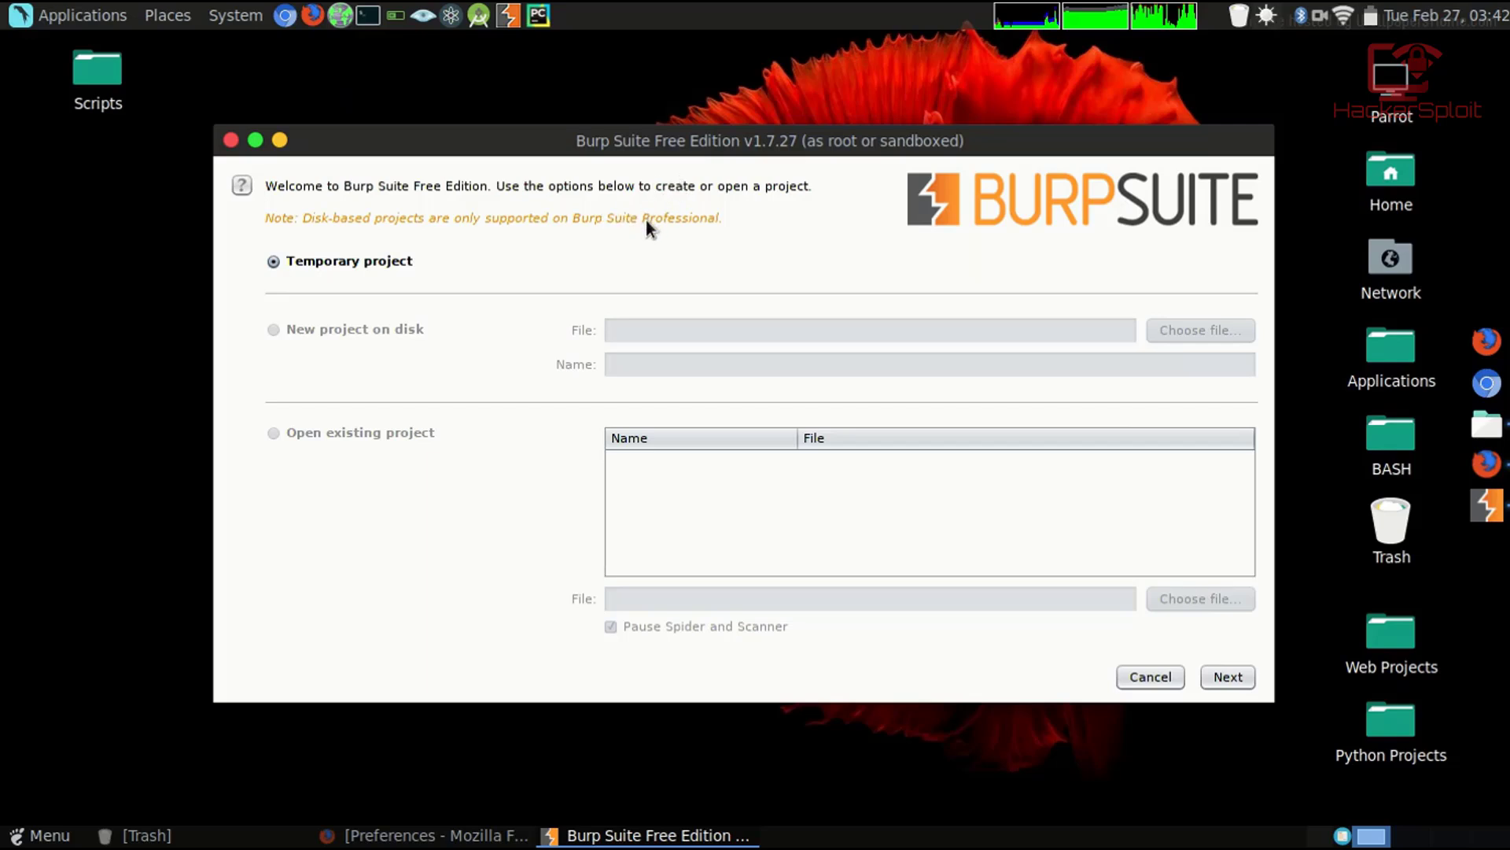
pyautogui.moveTo(541, 141); pyautogui.dragTo(540, 135)
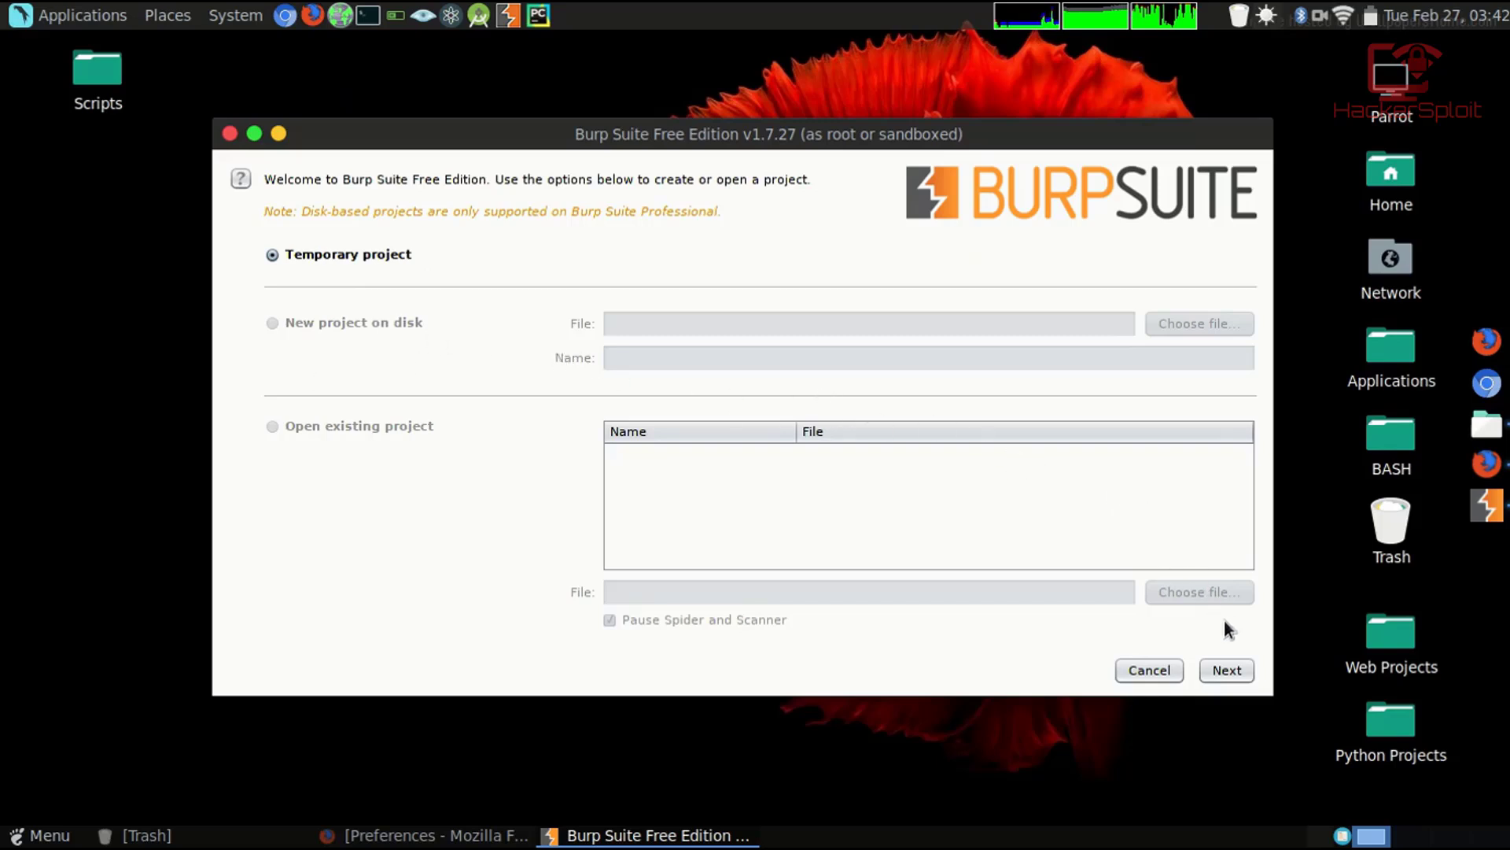
pyautogui.click(1225, 672)
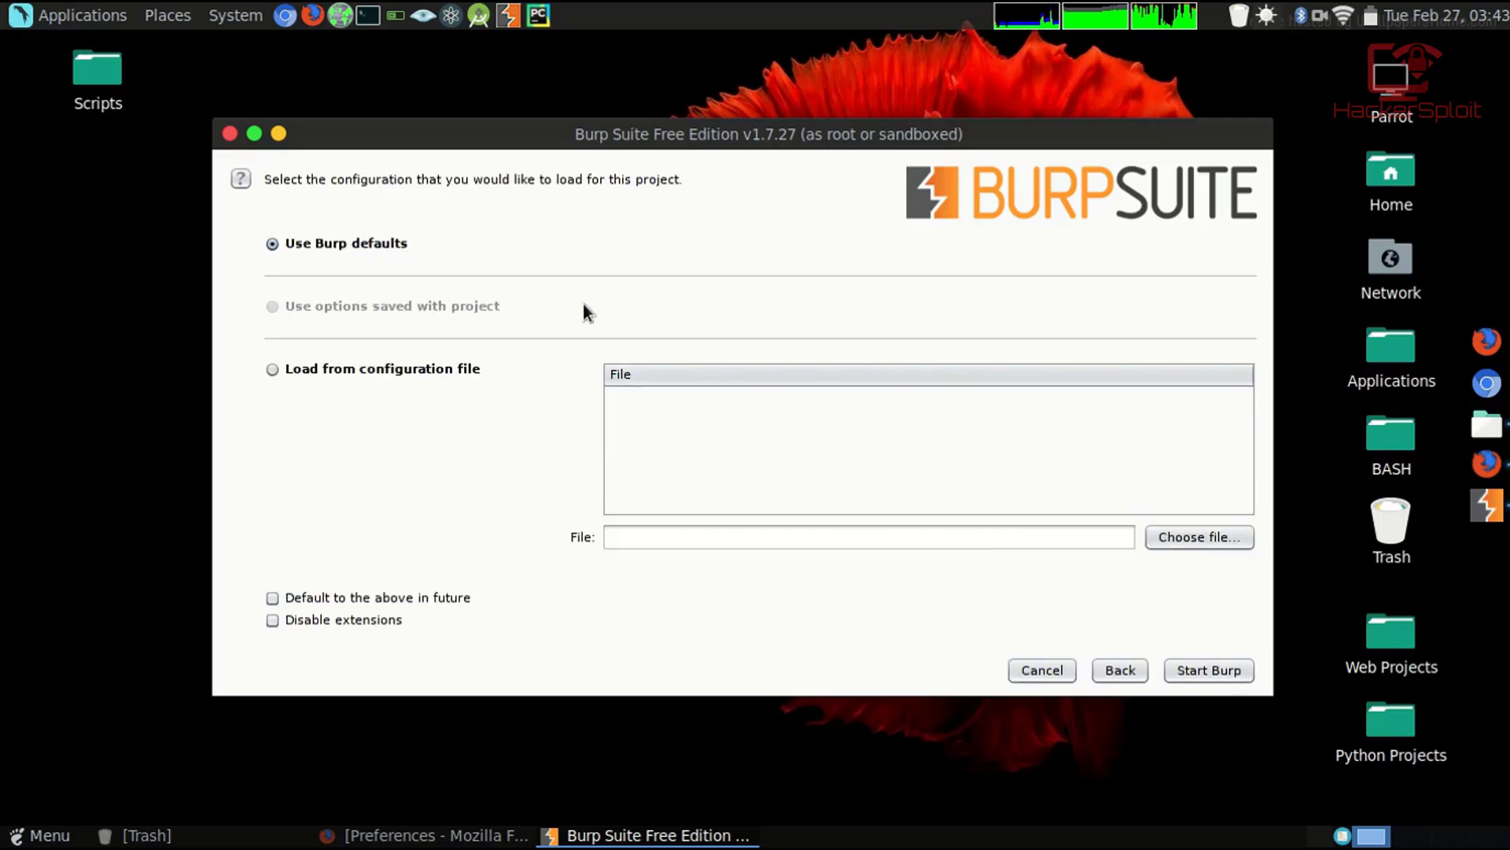
pyautogui.click(1231, 673)
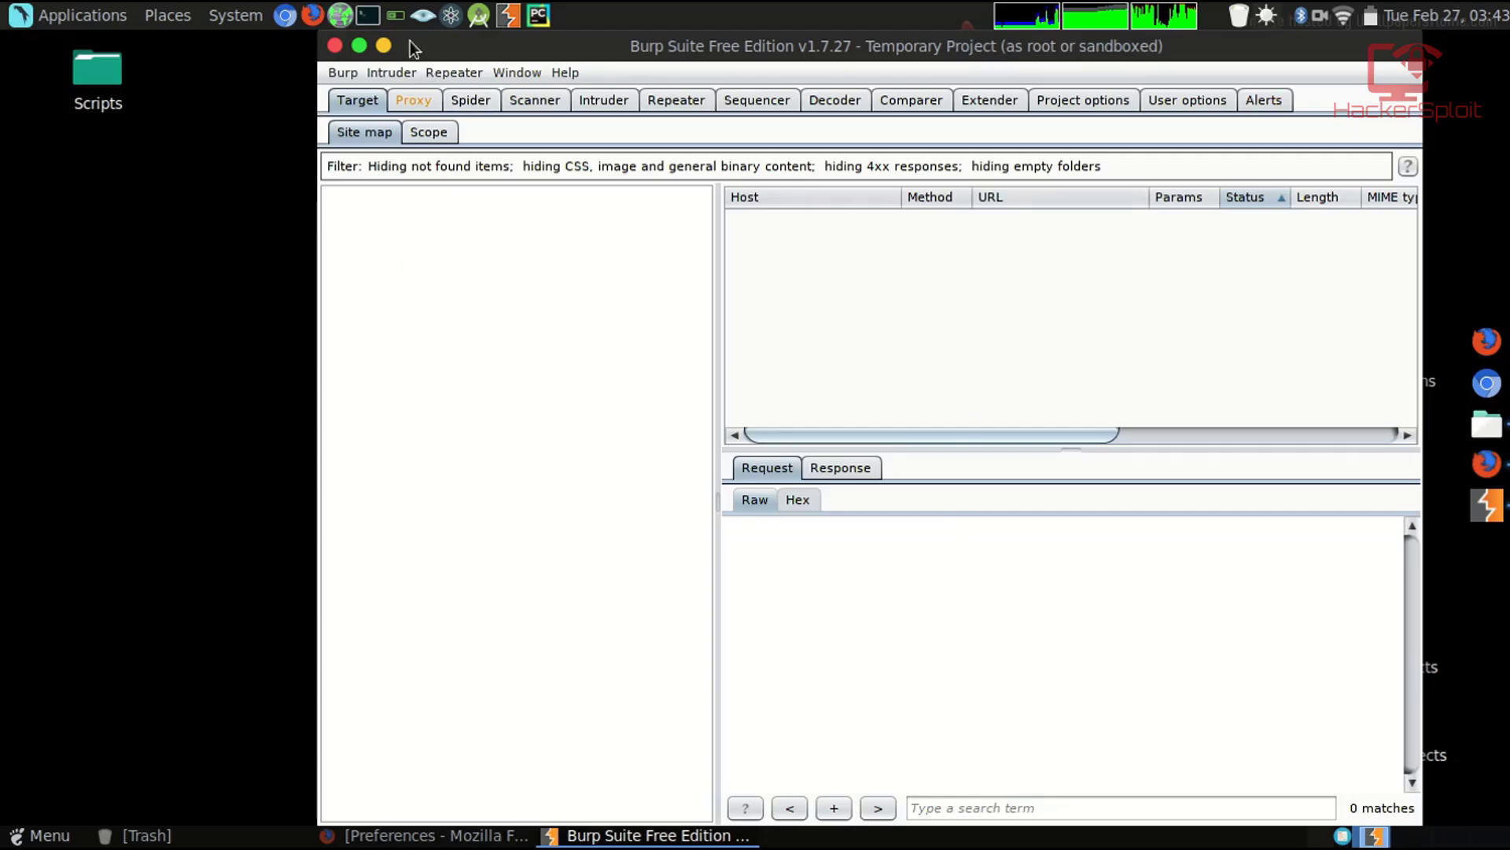
pyautogui.click(359, 45)
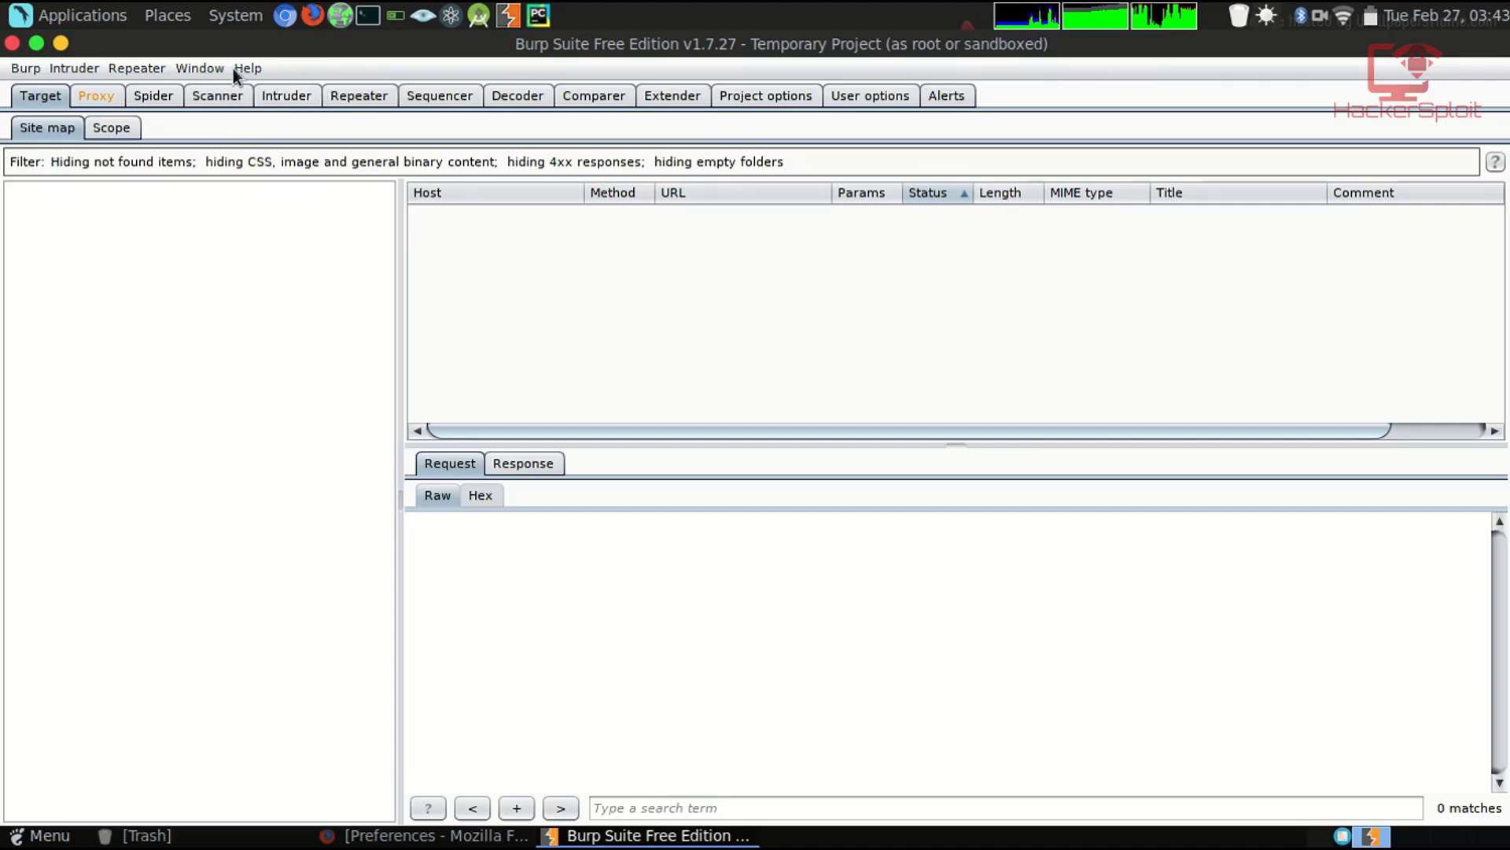
# Turn off request interception in the Burp proxy and check the interface of its proxy listener
pyautogui.click(92, 94)
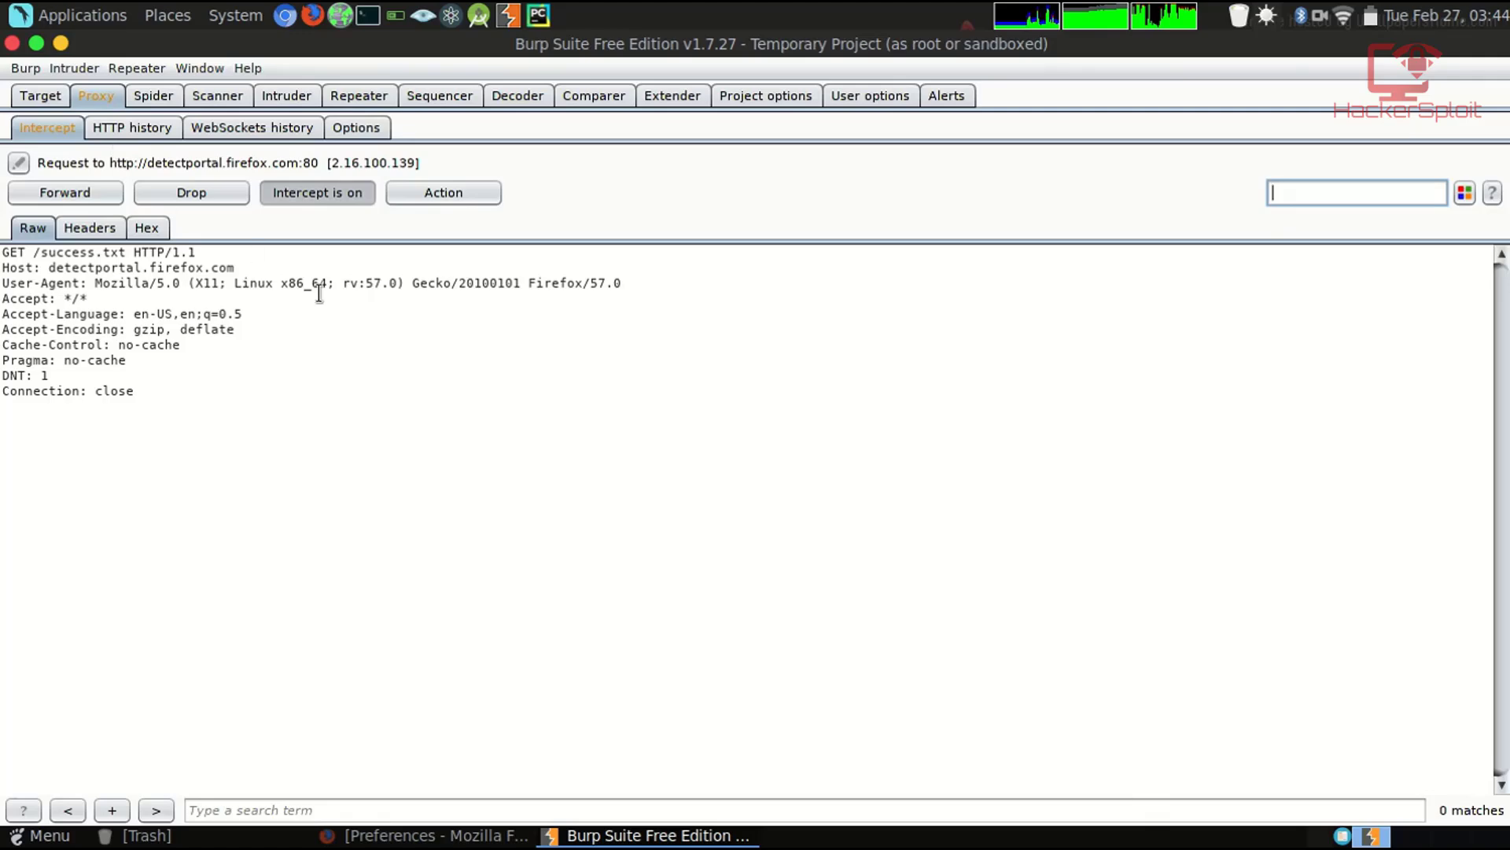
pyautogui.click(296, 195)
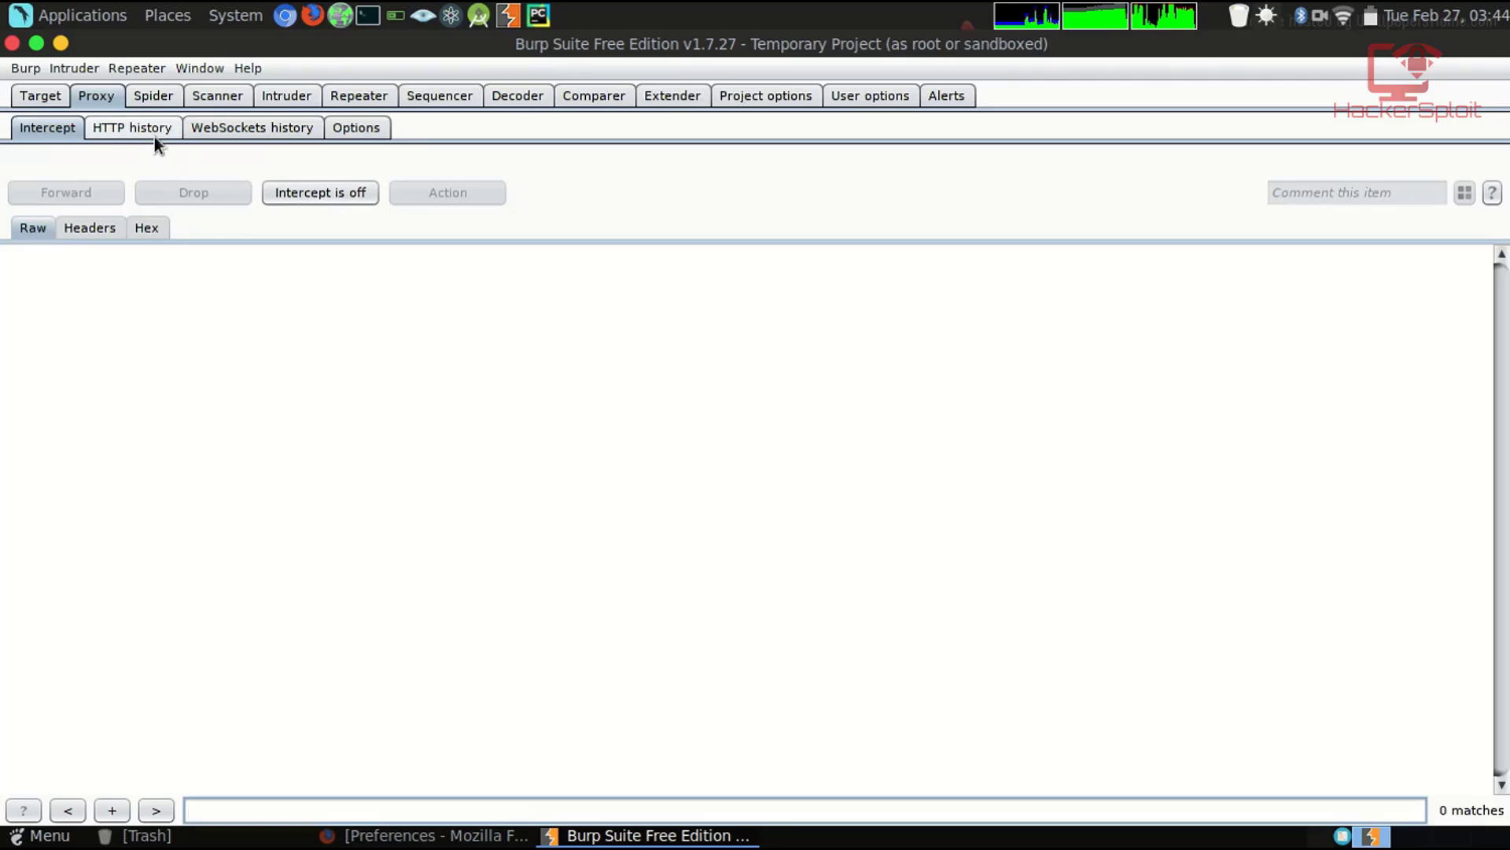
pyautogui.click(361, 134)
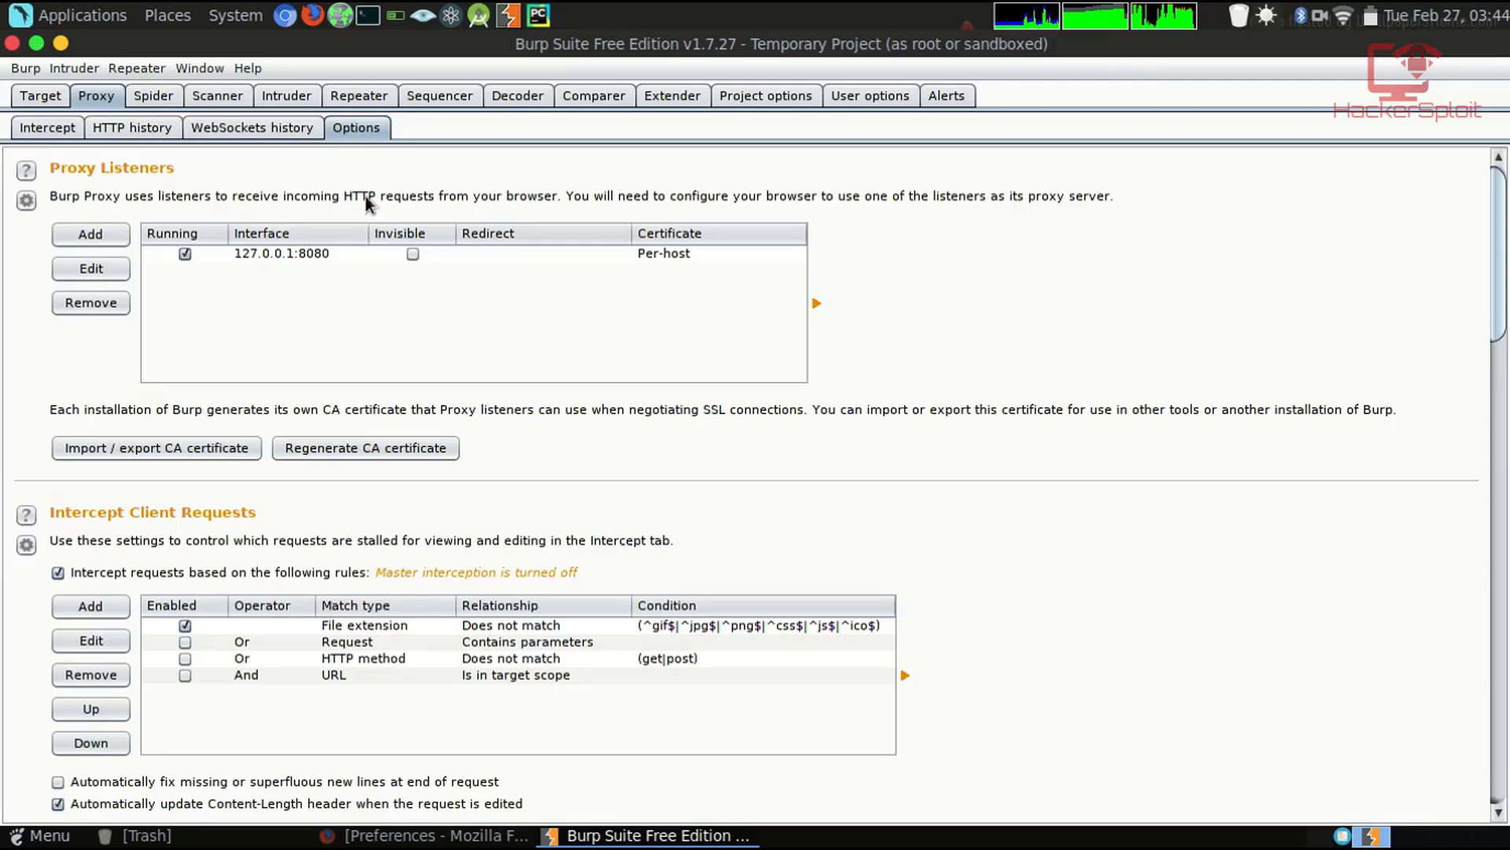
pyautogui.click(288, 253)
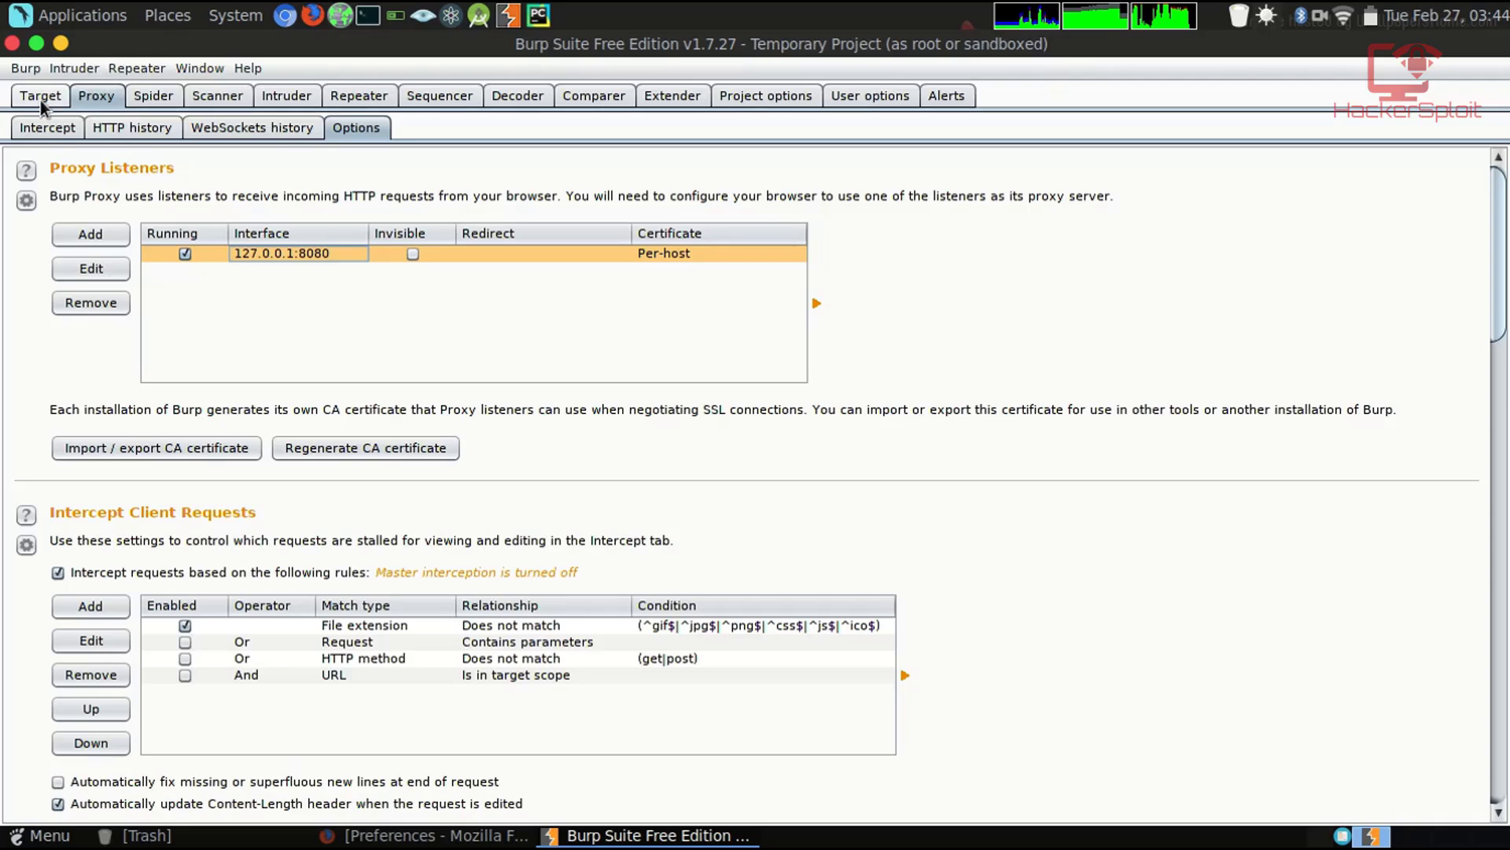
pyautogui.click(47, 127)
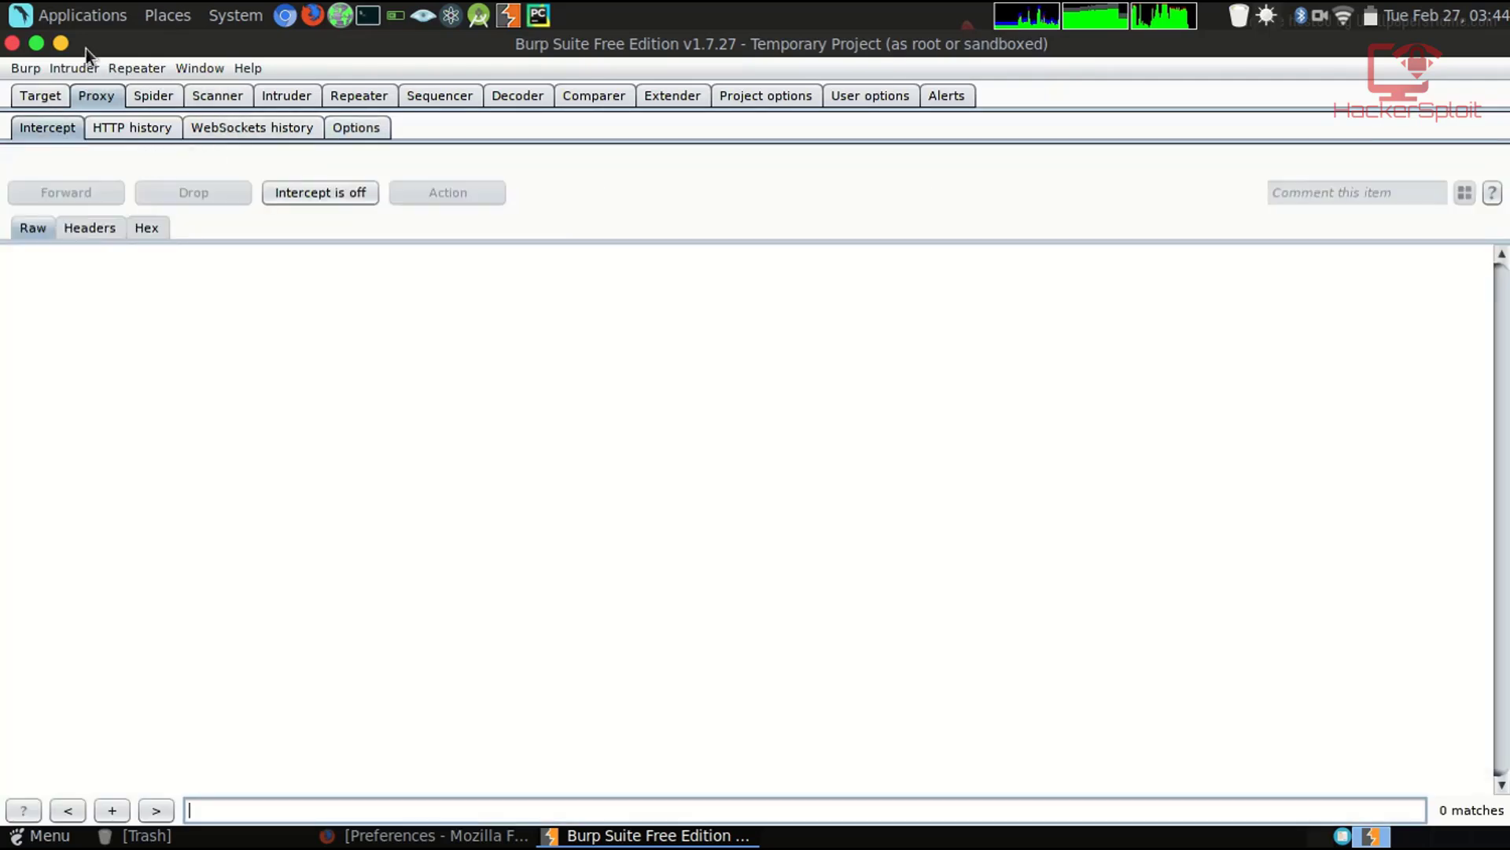
# Switch to Firefox and load example.com through the proxy
pyautogui.click(60, 43)
pyautogui.click(472, 836)
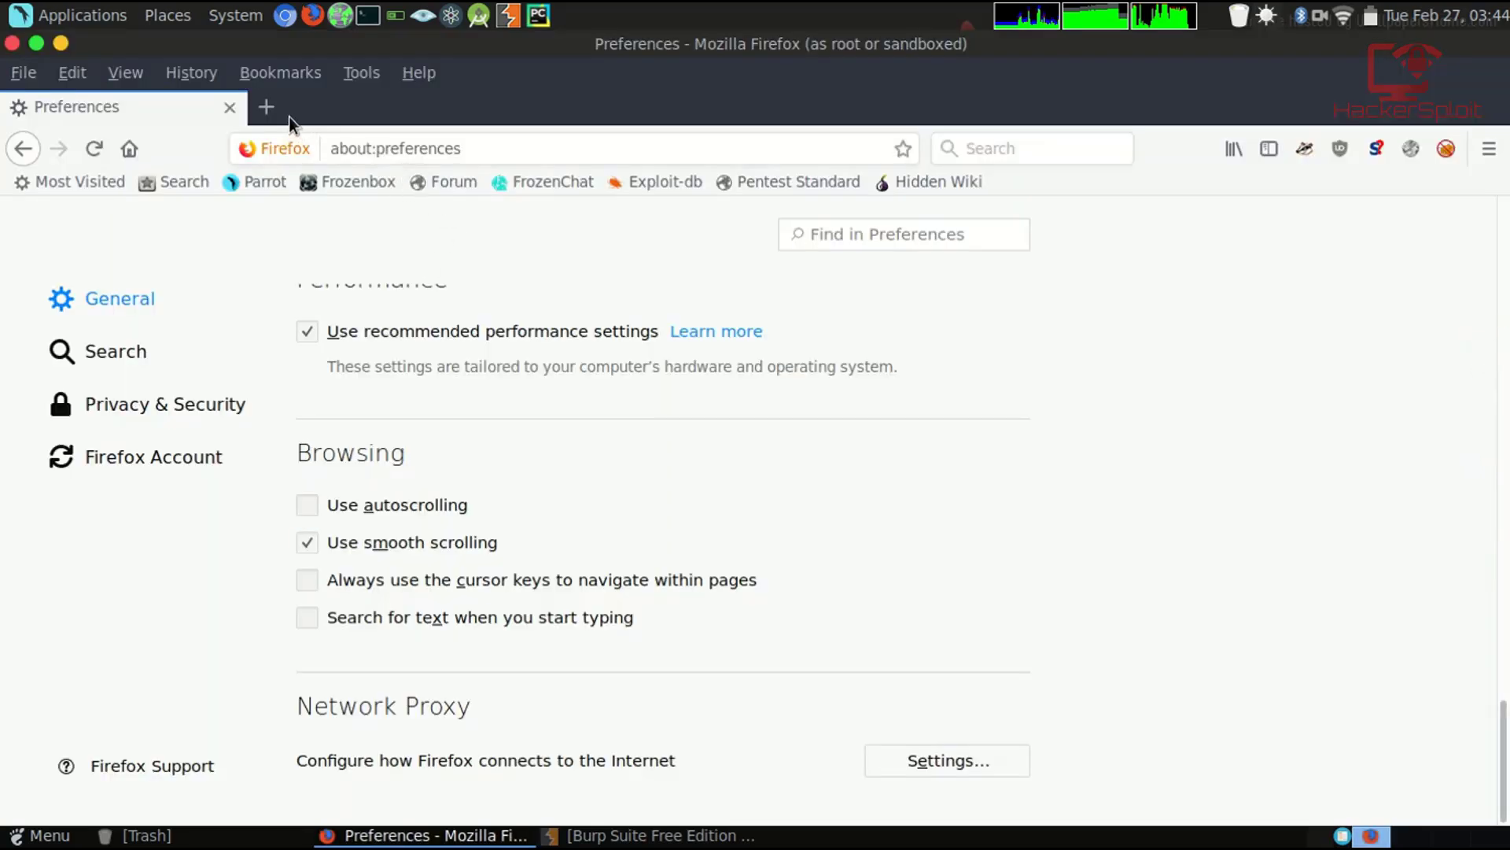
pyautogui.click(433, 148)
pyautogui.doubleClick(432, 149)
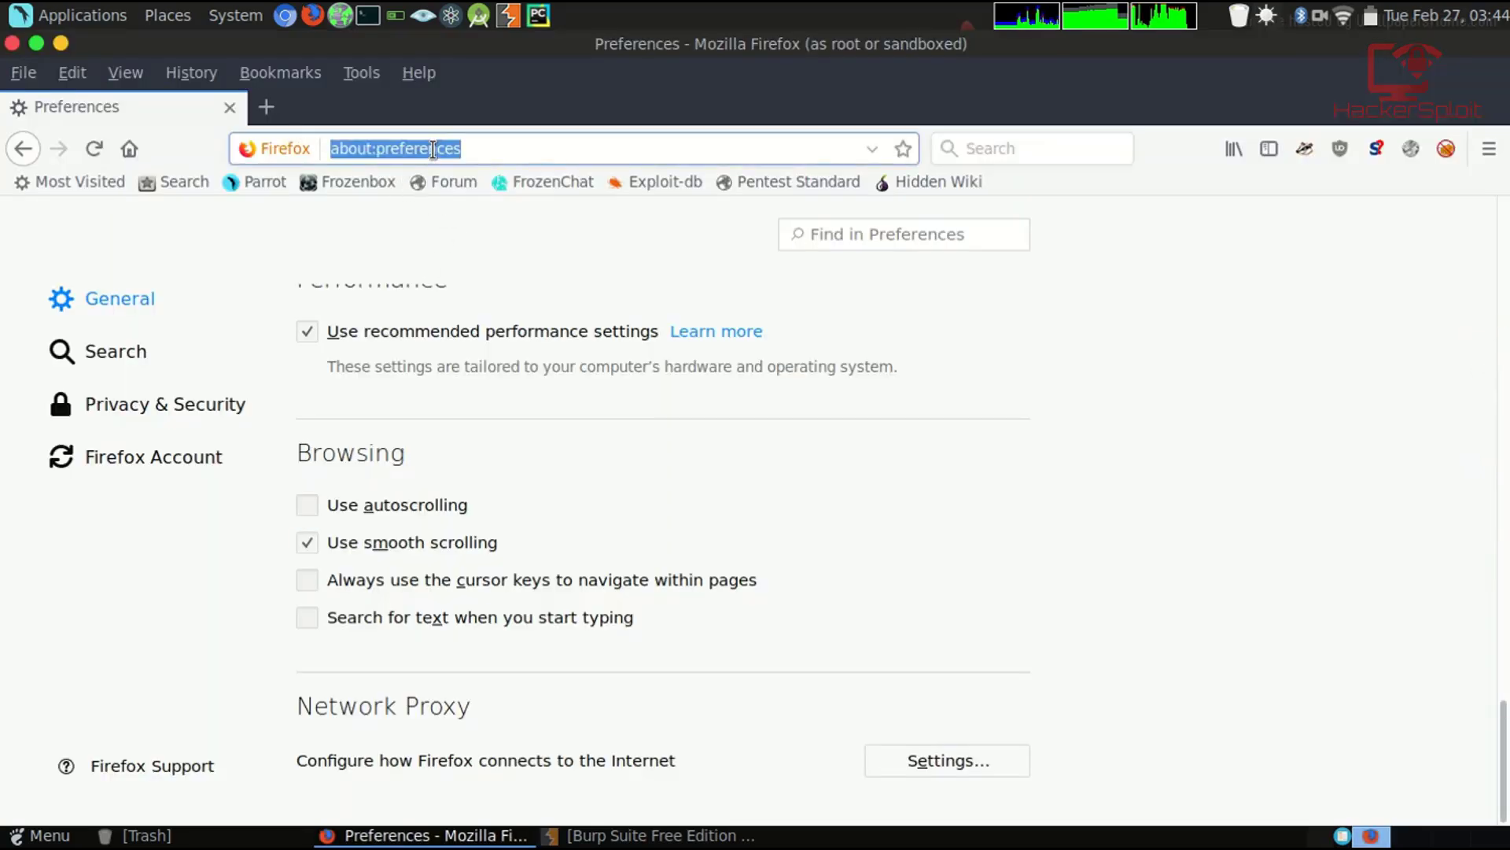
pyautogui.write('example.com/')
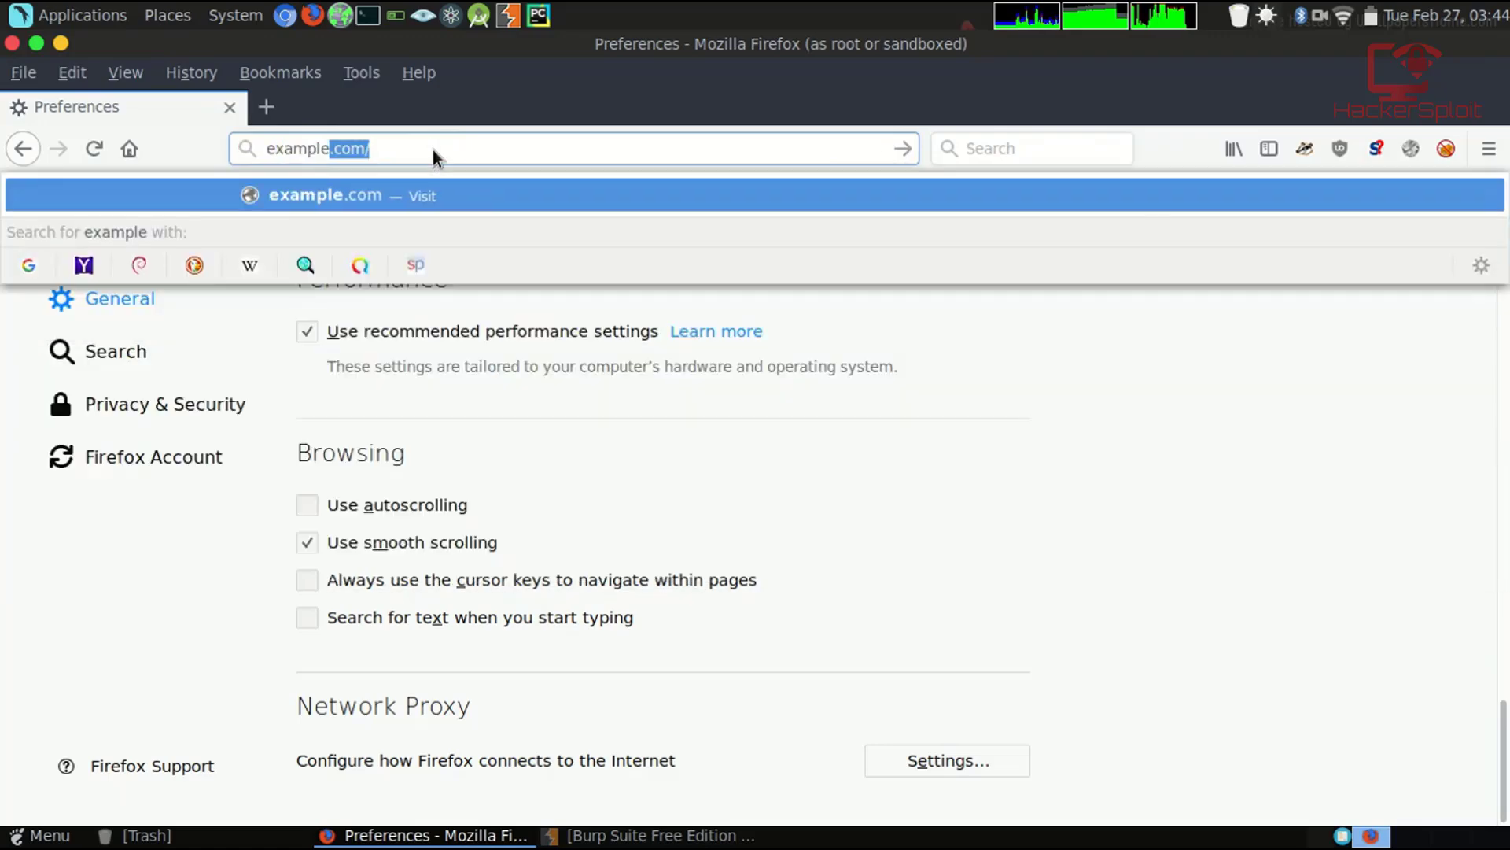
pyautogui.press('Return')
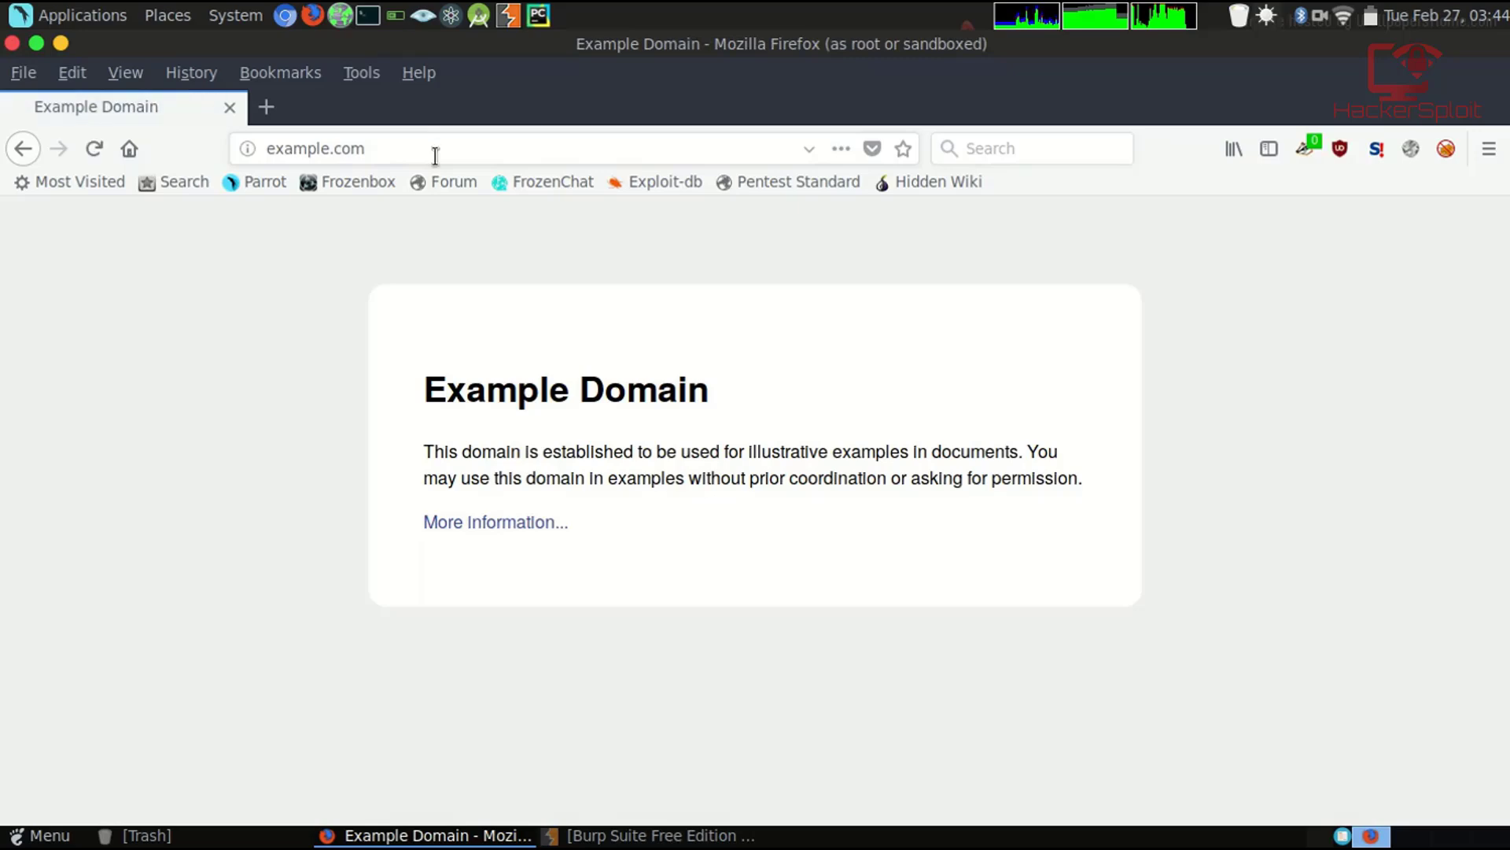
# Switch to Burp Suite and examine the example.com requests in the proxy's HTTP history, including the last one's headers
pyautogui.click(665, 835)
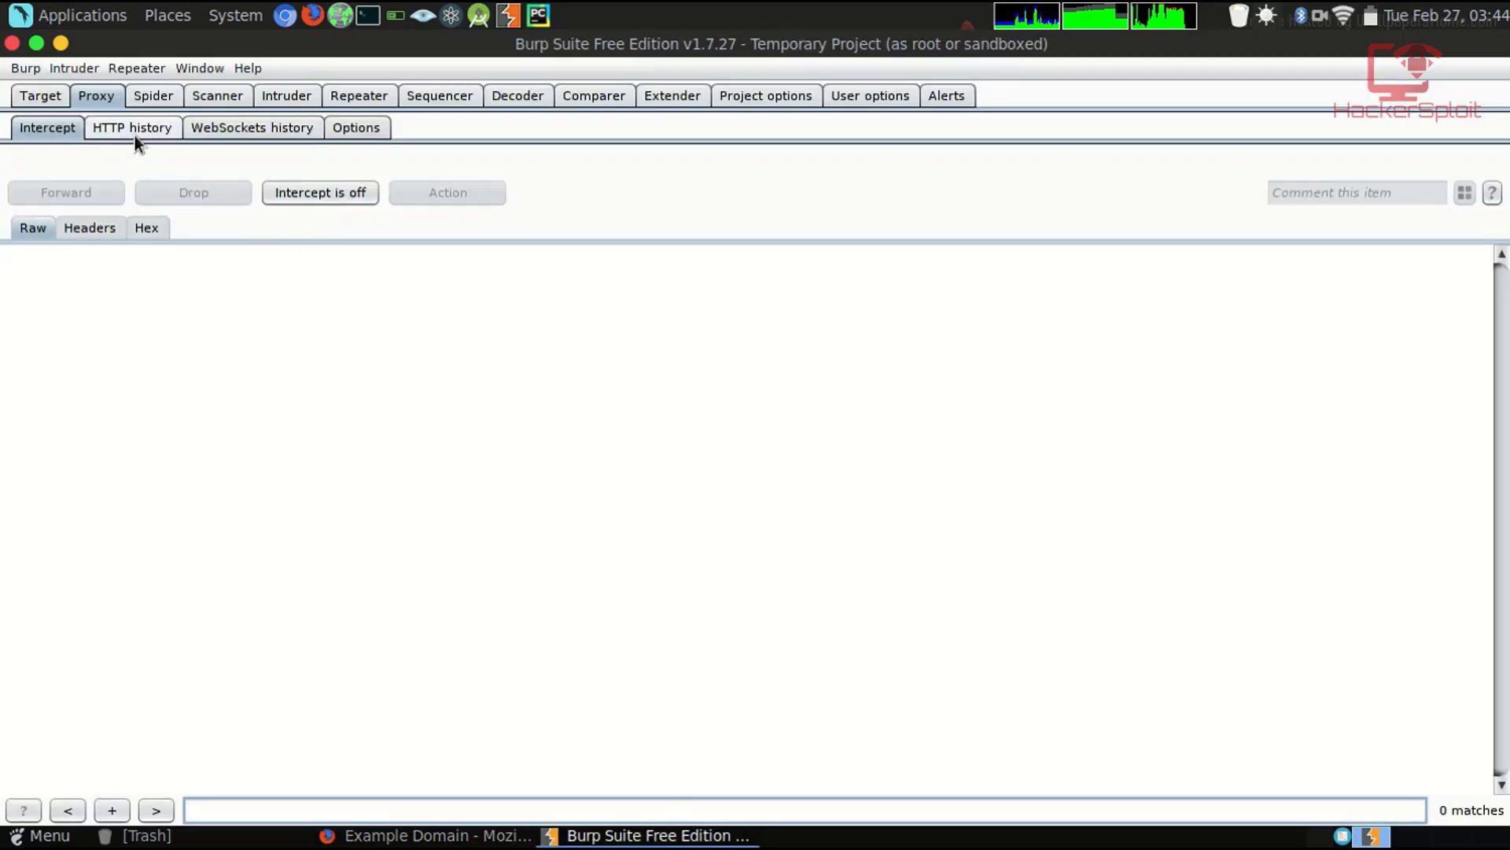
pyautogui.click(134, 132)
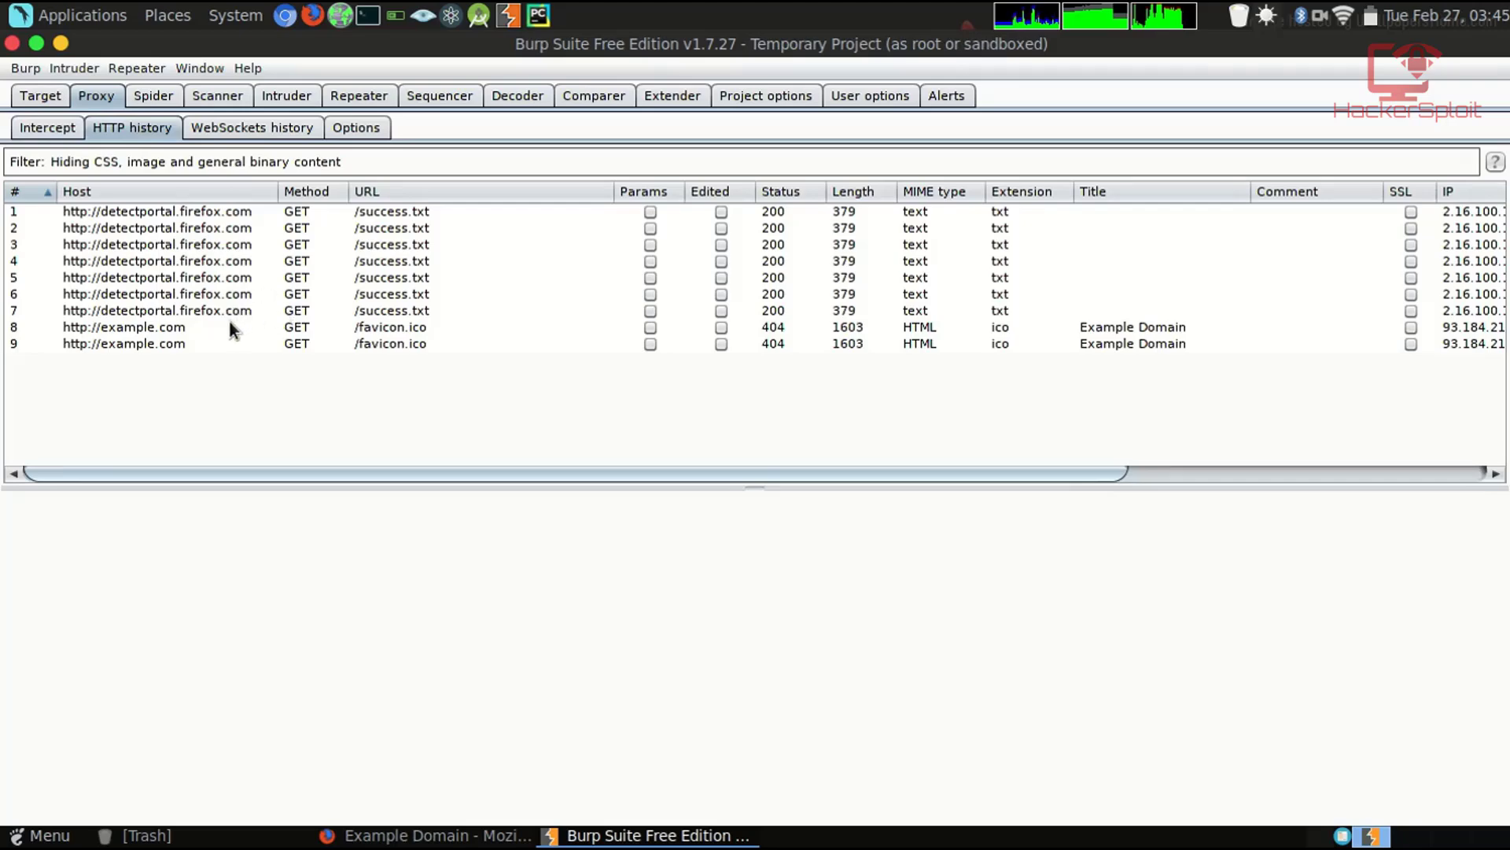
pyautogui.click(158, 327)
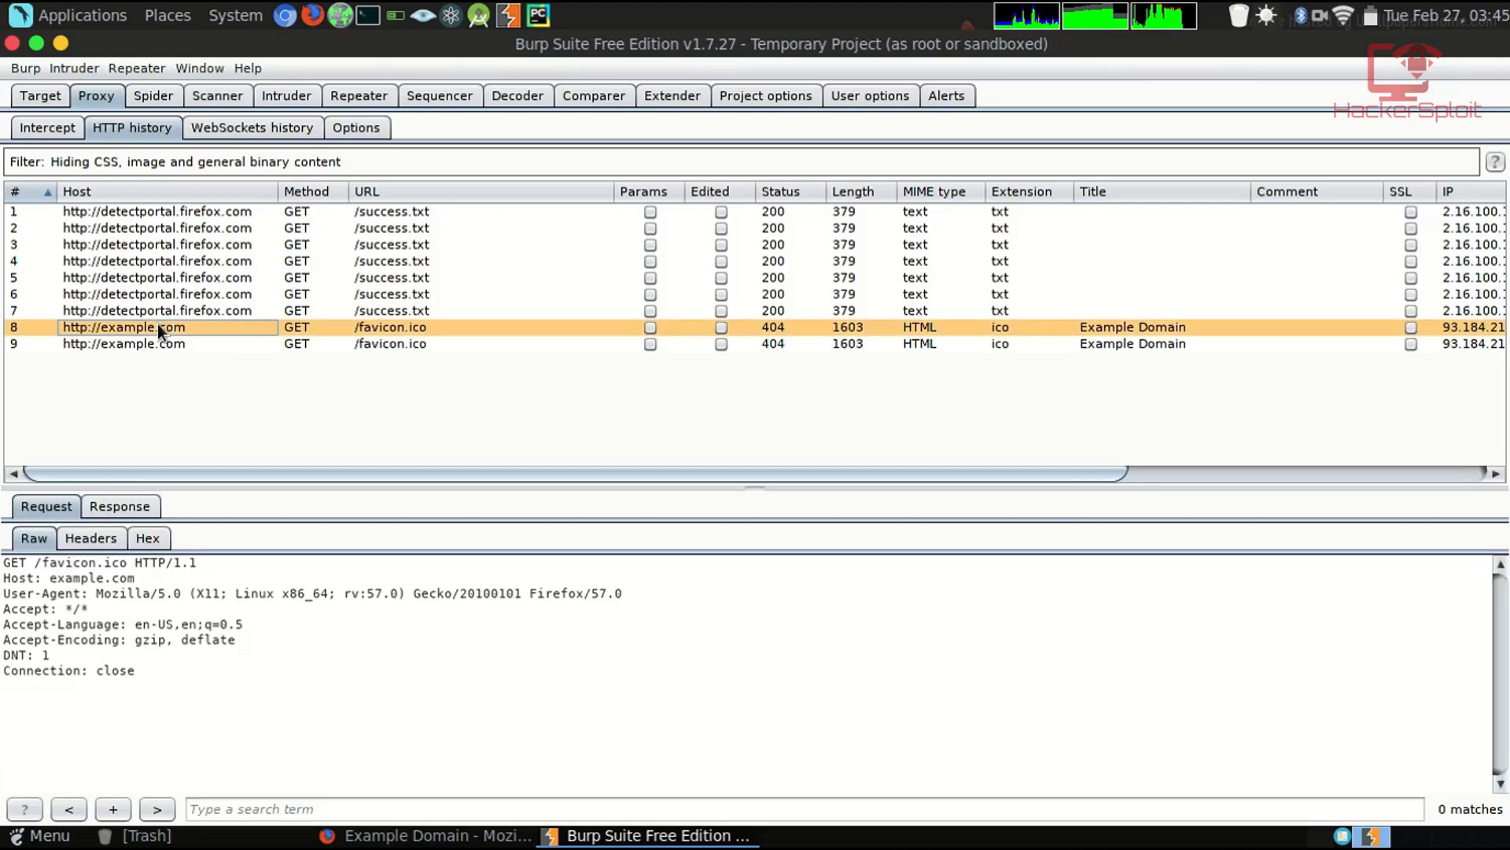
pyautogui.click(197, 344)
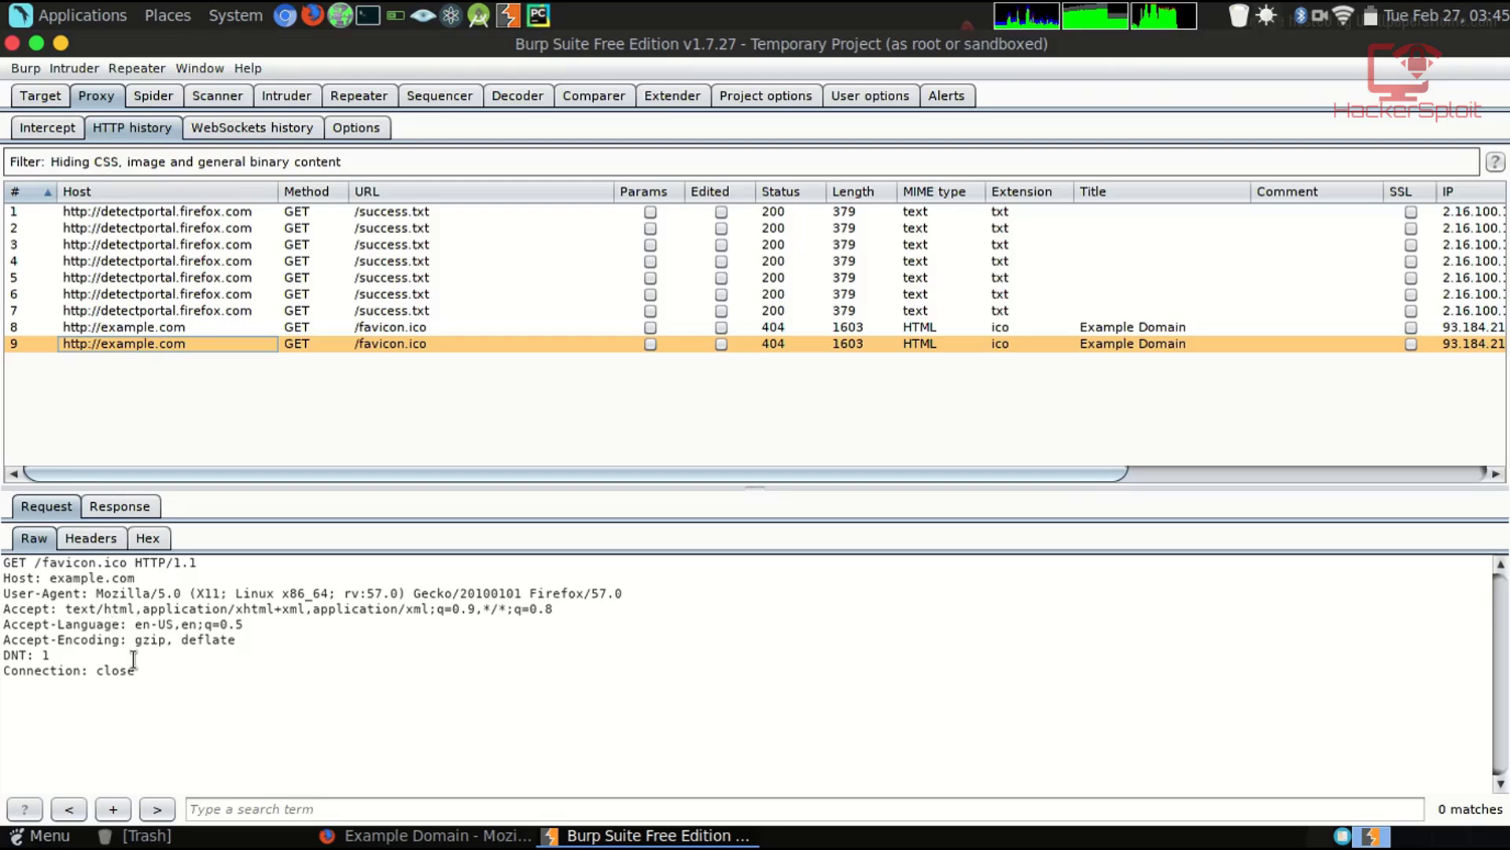
pyautogui.click(91, 538)
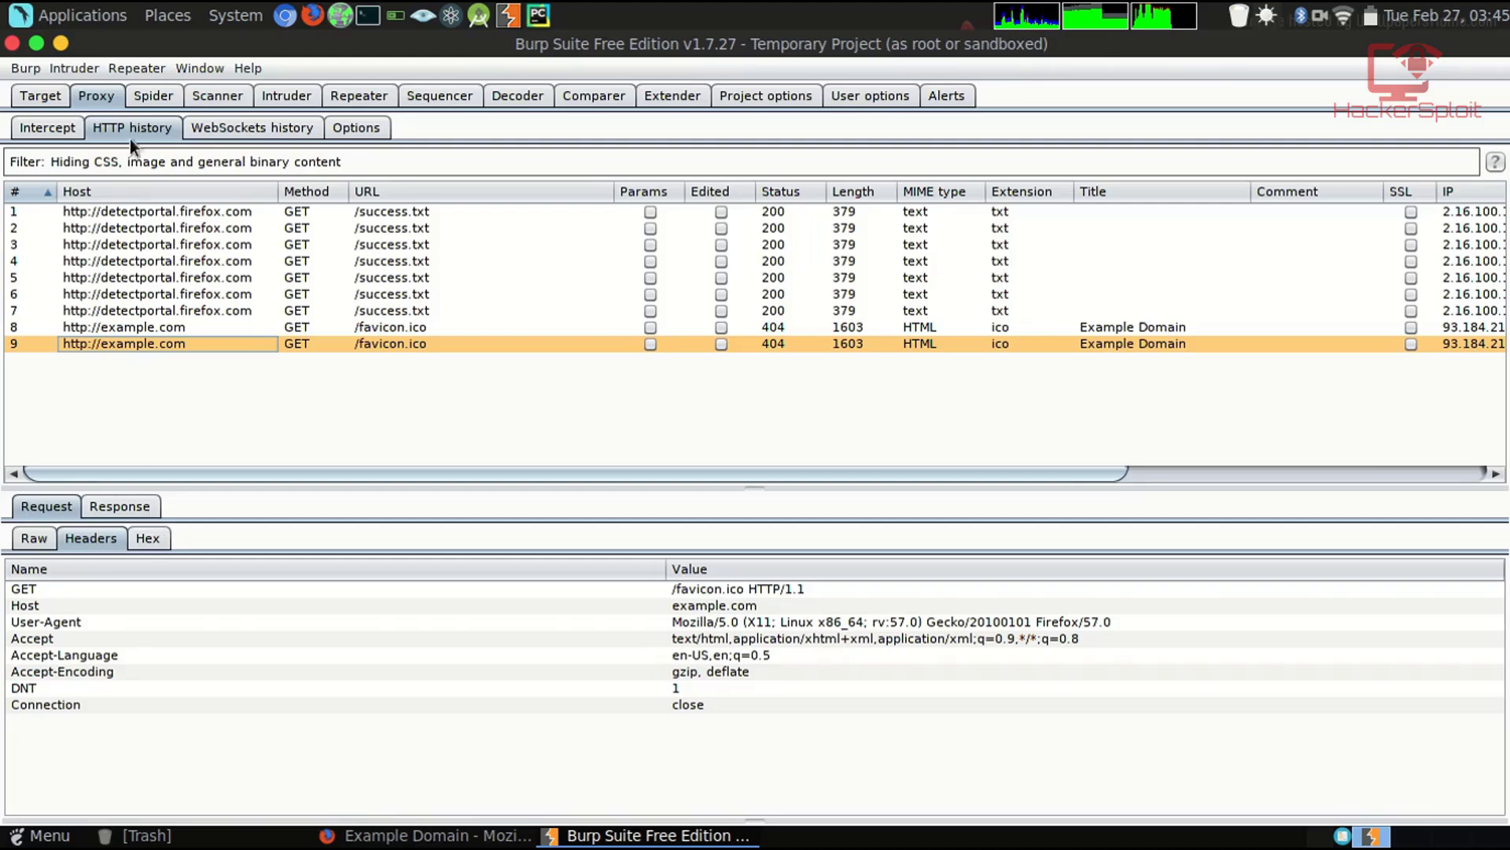
# Switch to Firefox and replace the example.com address with hsploit.com
pyautogui.click(50, 128)
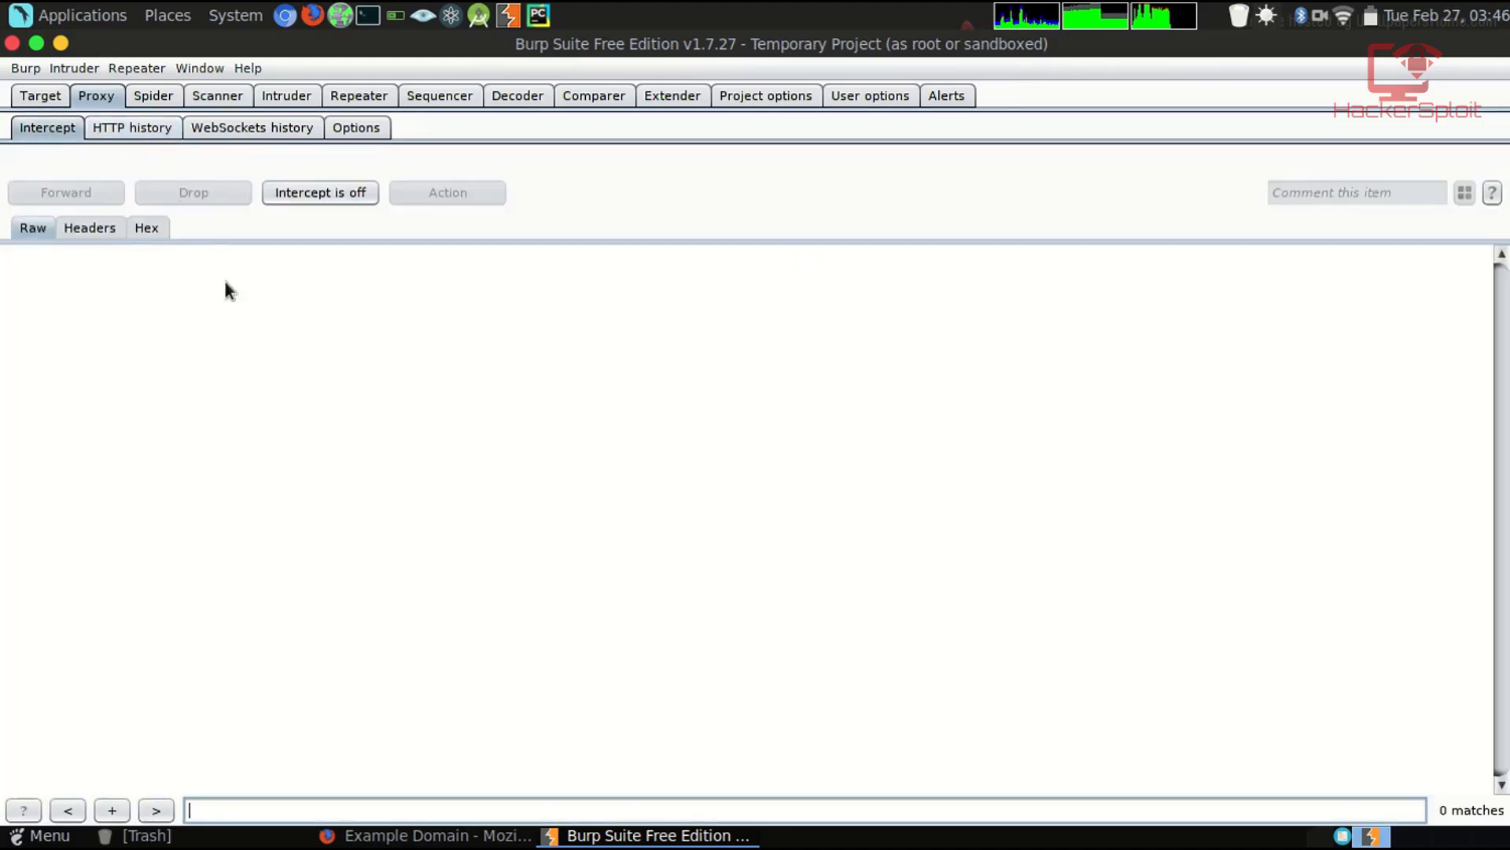
pyautogui.click(425, 836)
pyautogui.click(380, 148)
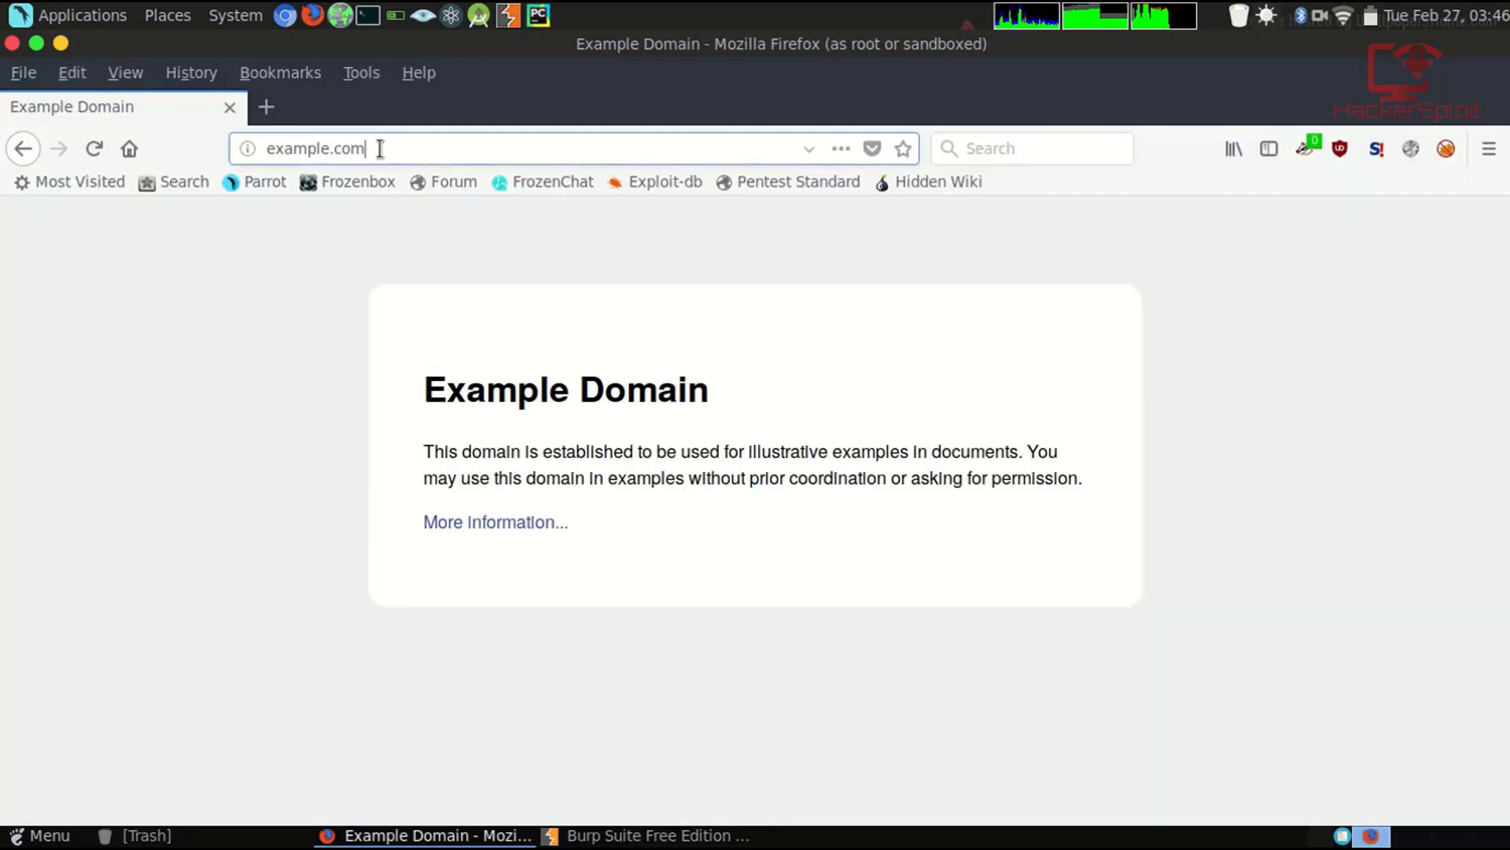
pyautogui.hotkey('ctrl', 'a')
pyautogui.press('BackSpace')
pyautogui.write('hsplo')
pyautogui.press('Return')
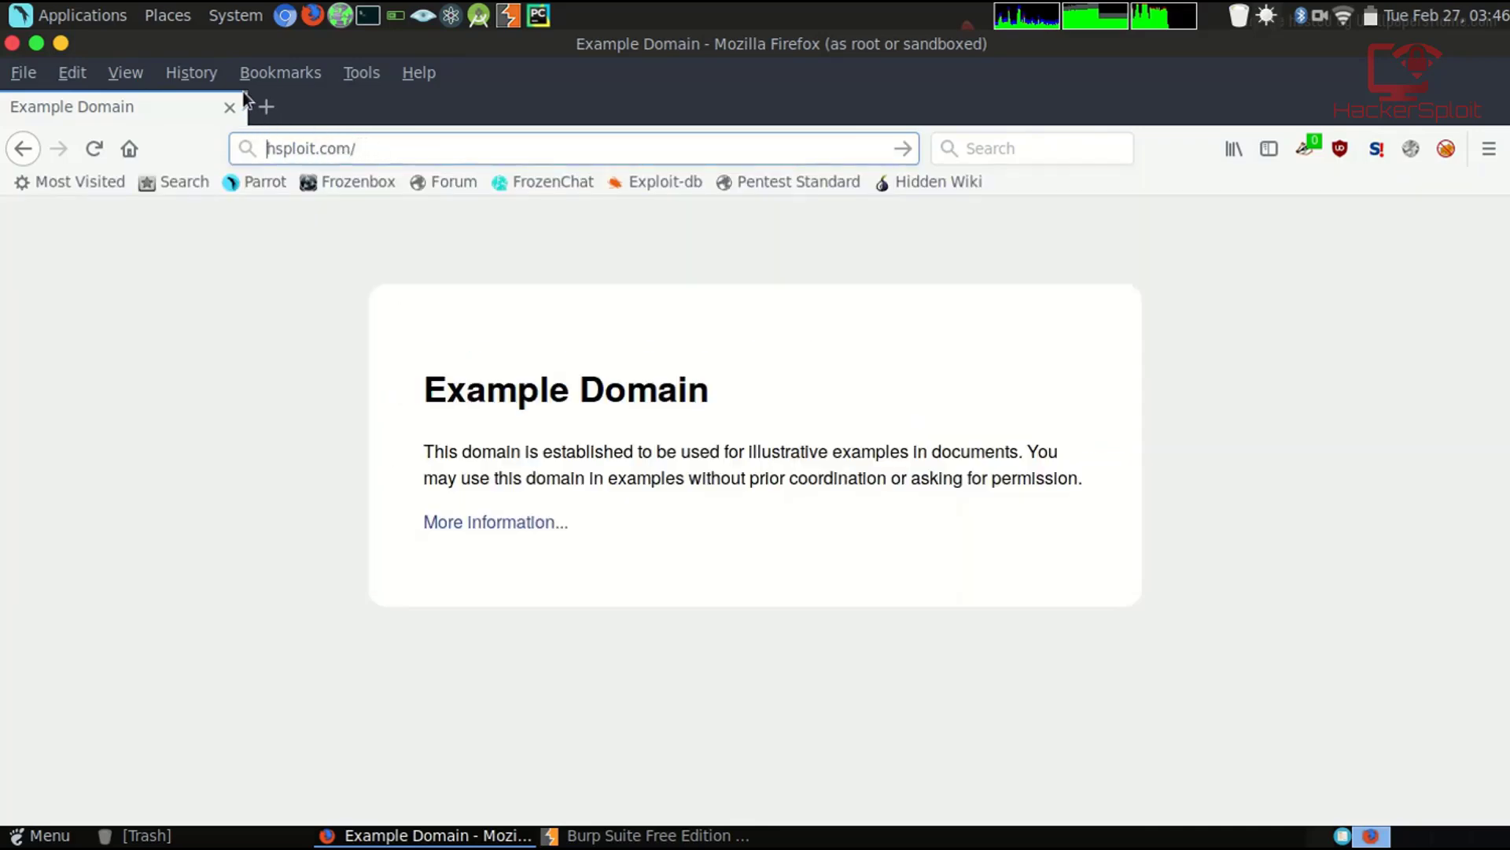
# Turn on request interception in the Burp Suite proxy and load hsploit.com in Firefox
pyautogui.click(61, 43)
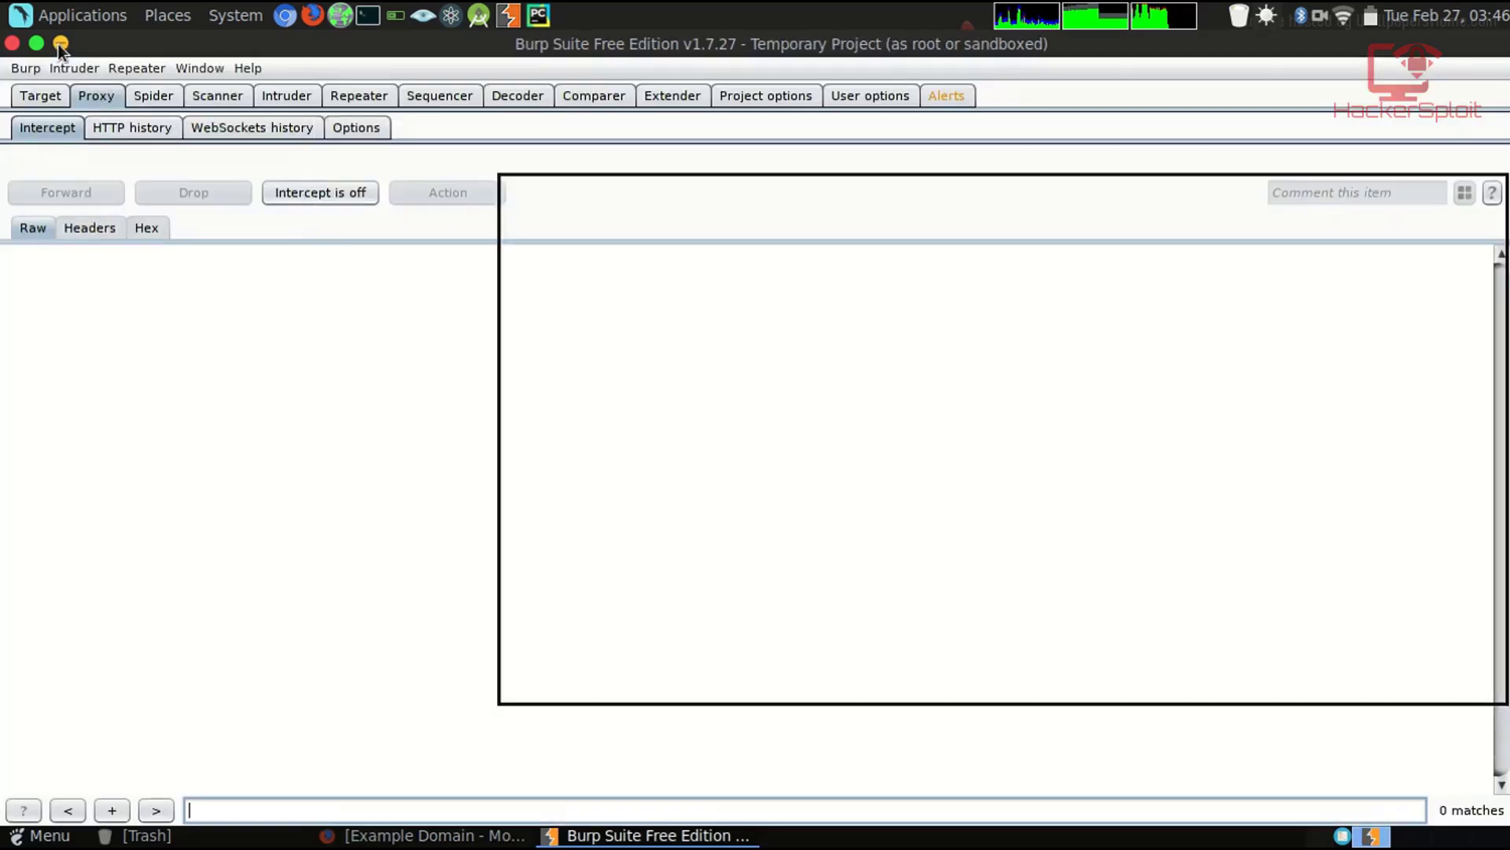
pyautogui.click(314, 197)
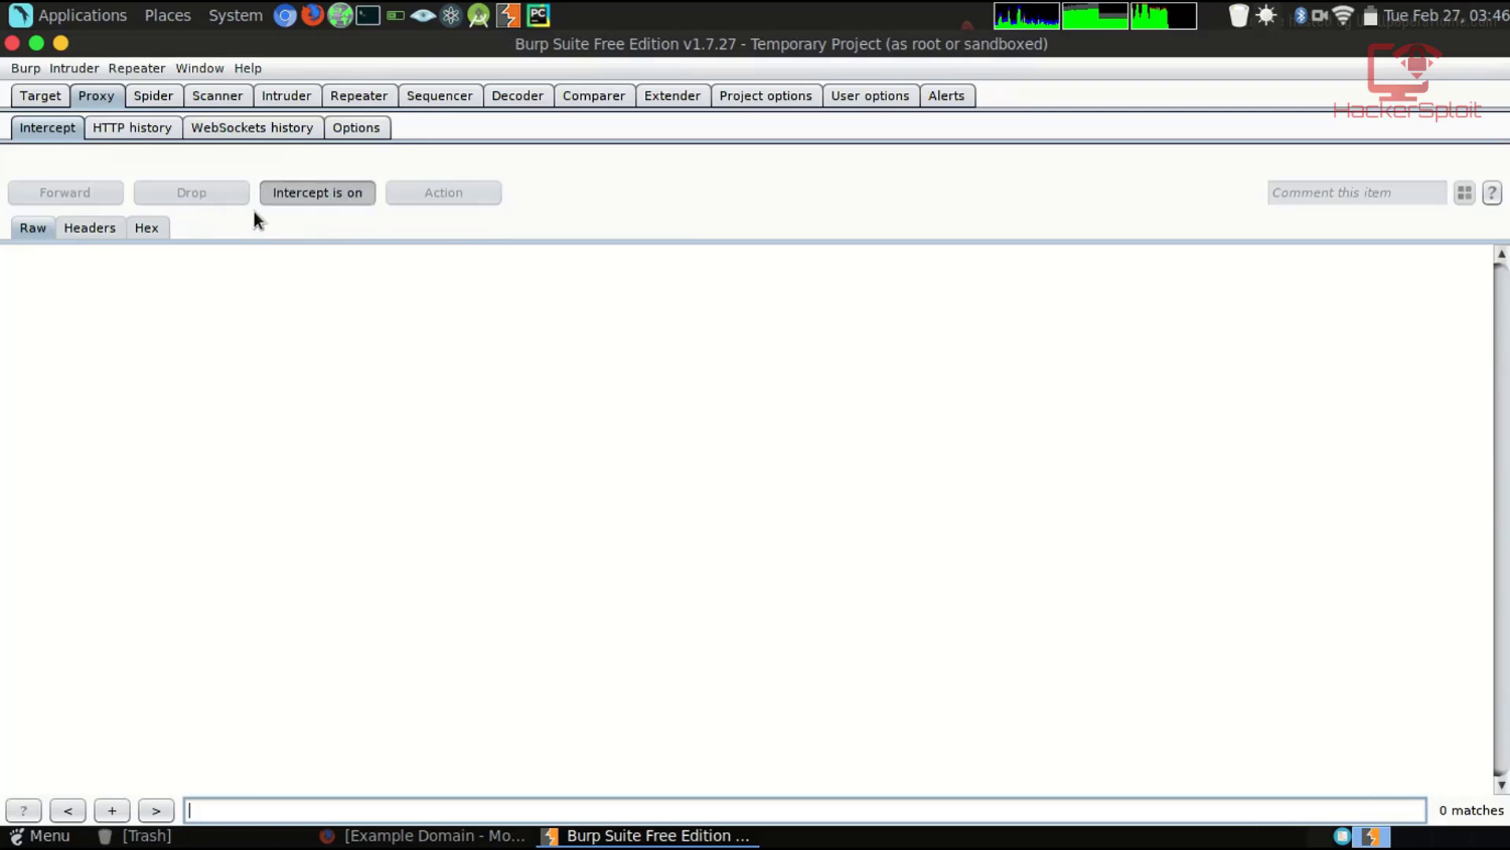
pyautogui.click(415, 834)
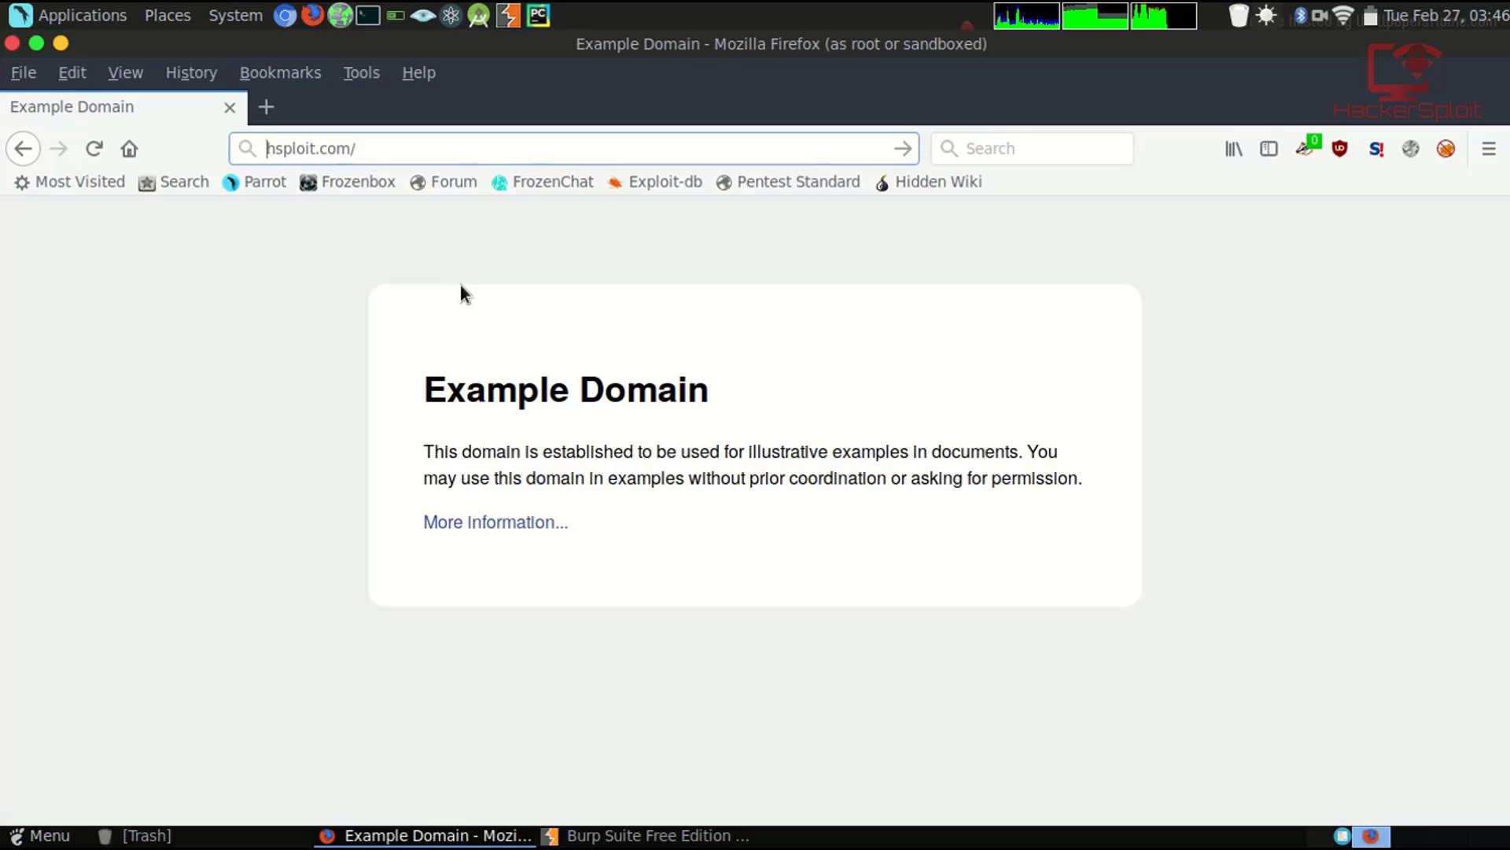
pyautogui.click(903, 148)
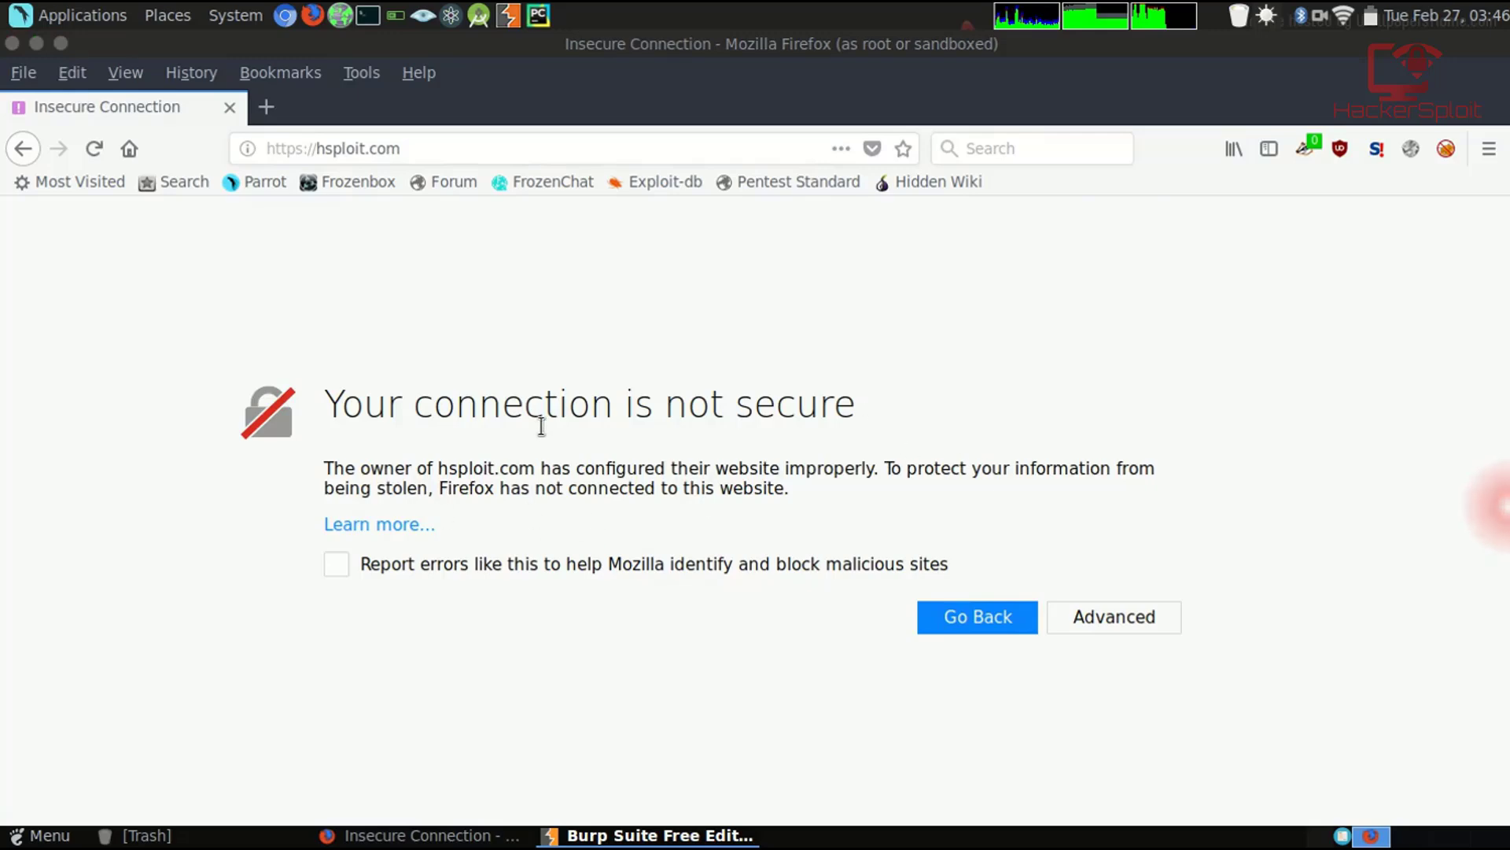
pyautogui.click(1065, 618)
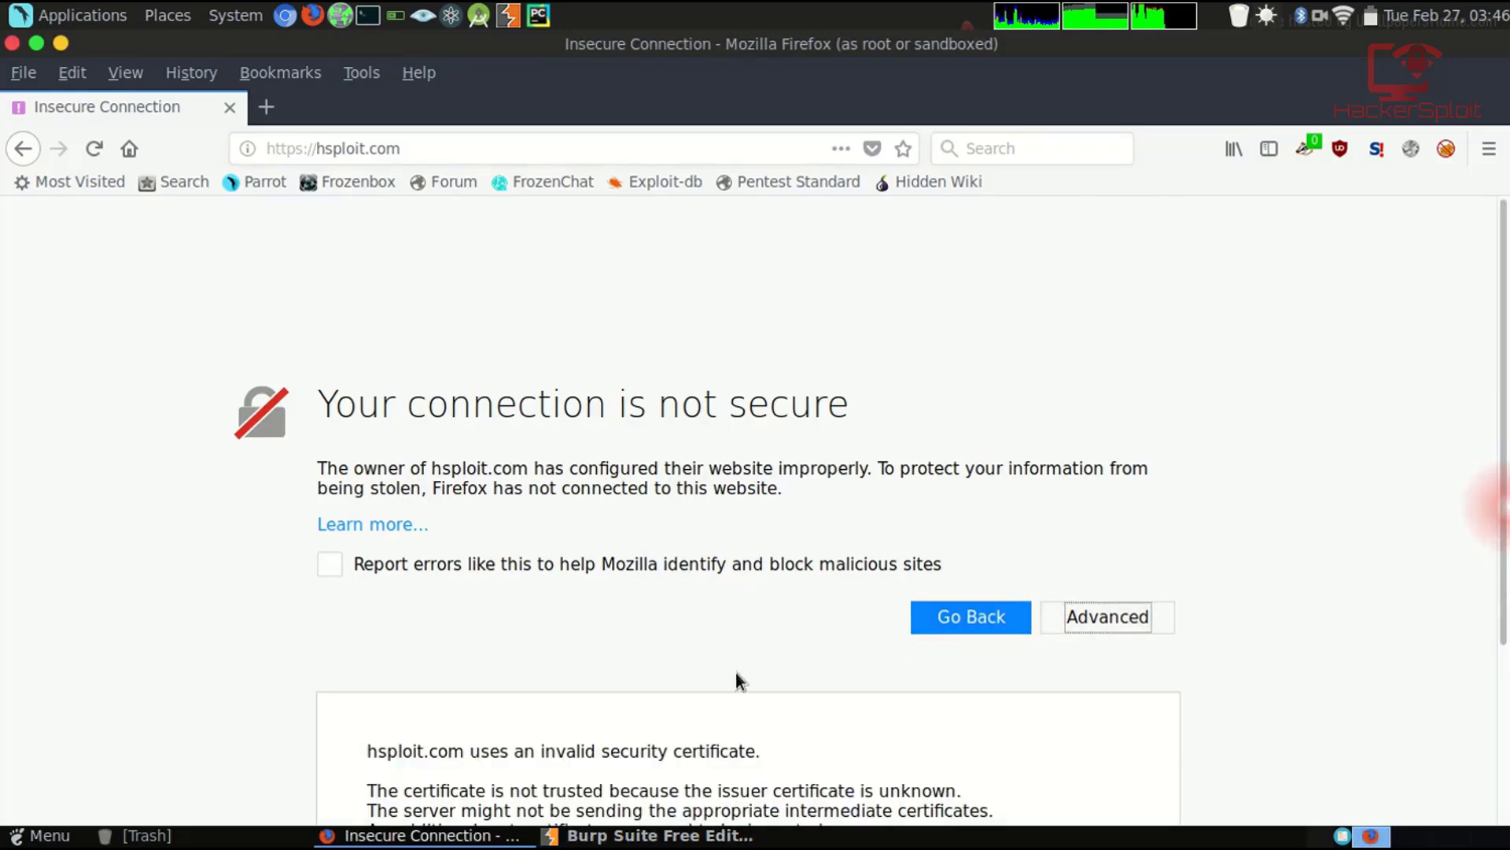
pyautogui.scroll(-3, 735, 672)
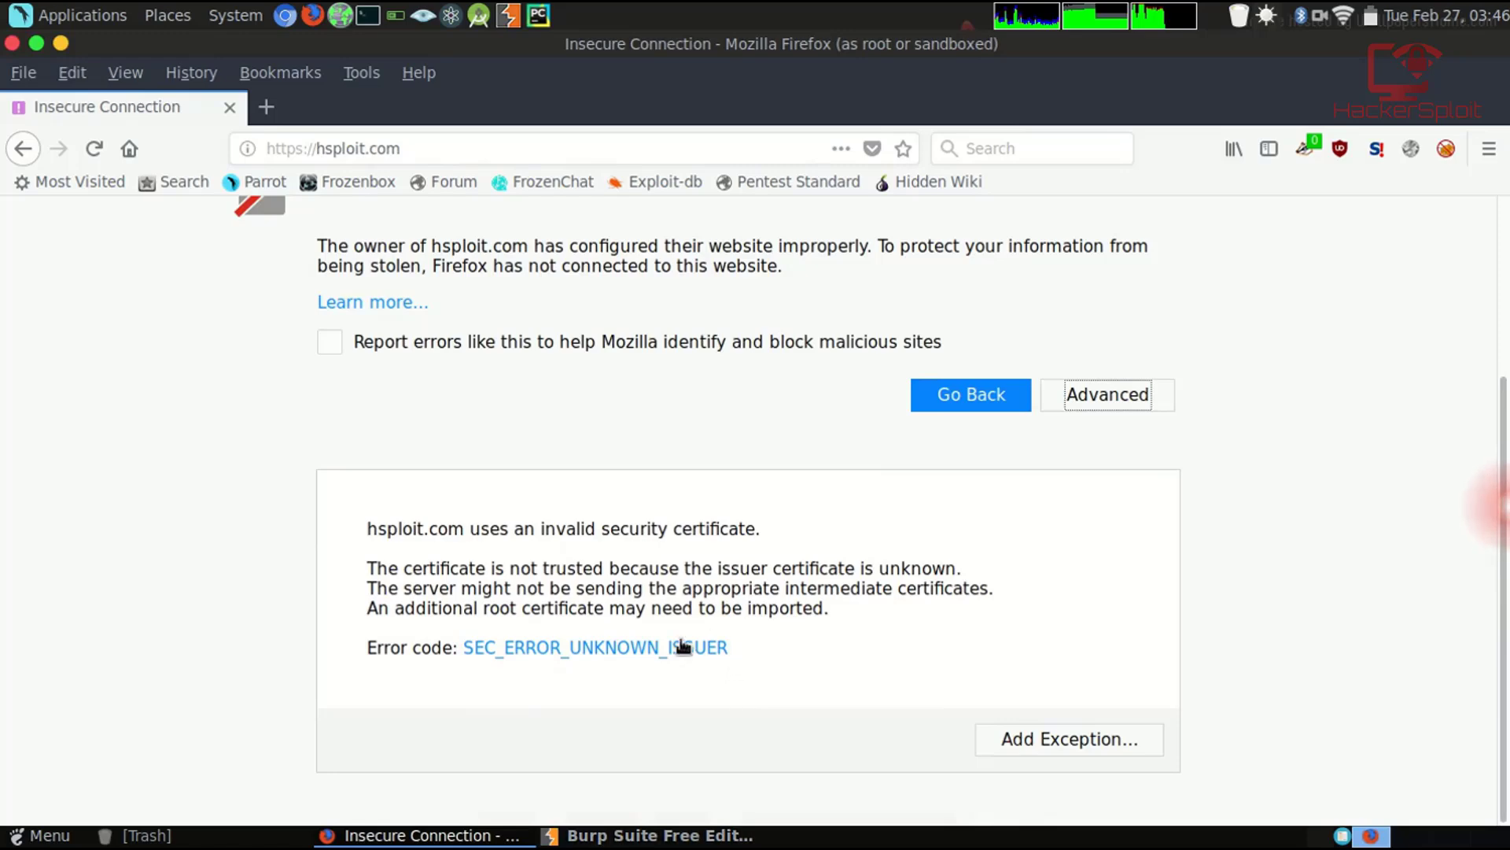
pyautogui.click(1074, 745)
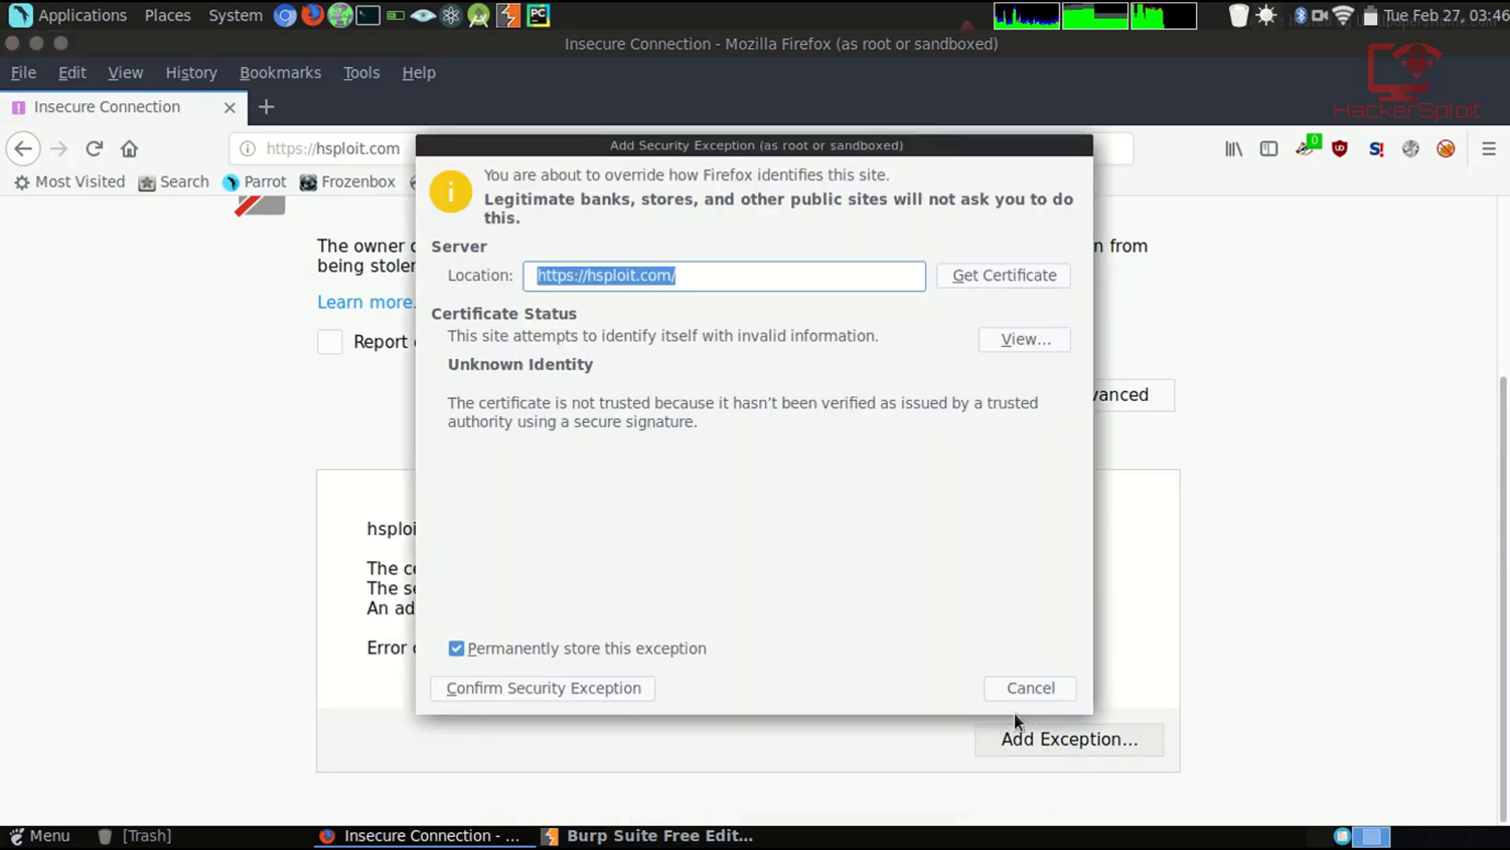
pyautogui.click(606, 695)
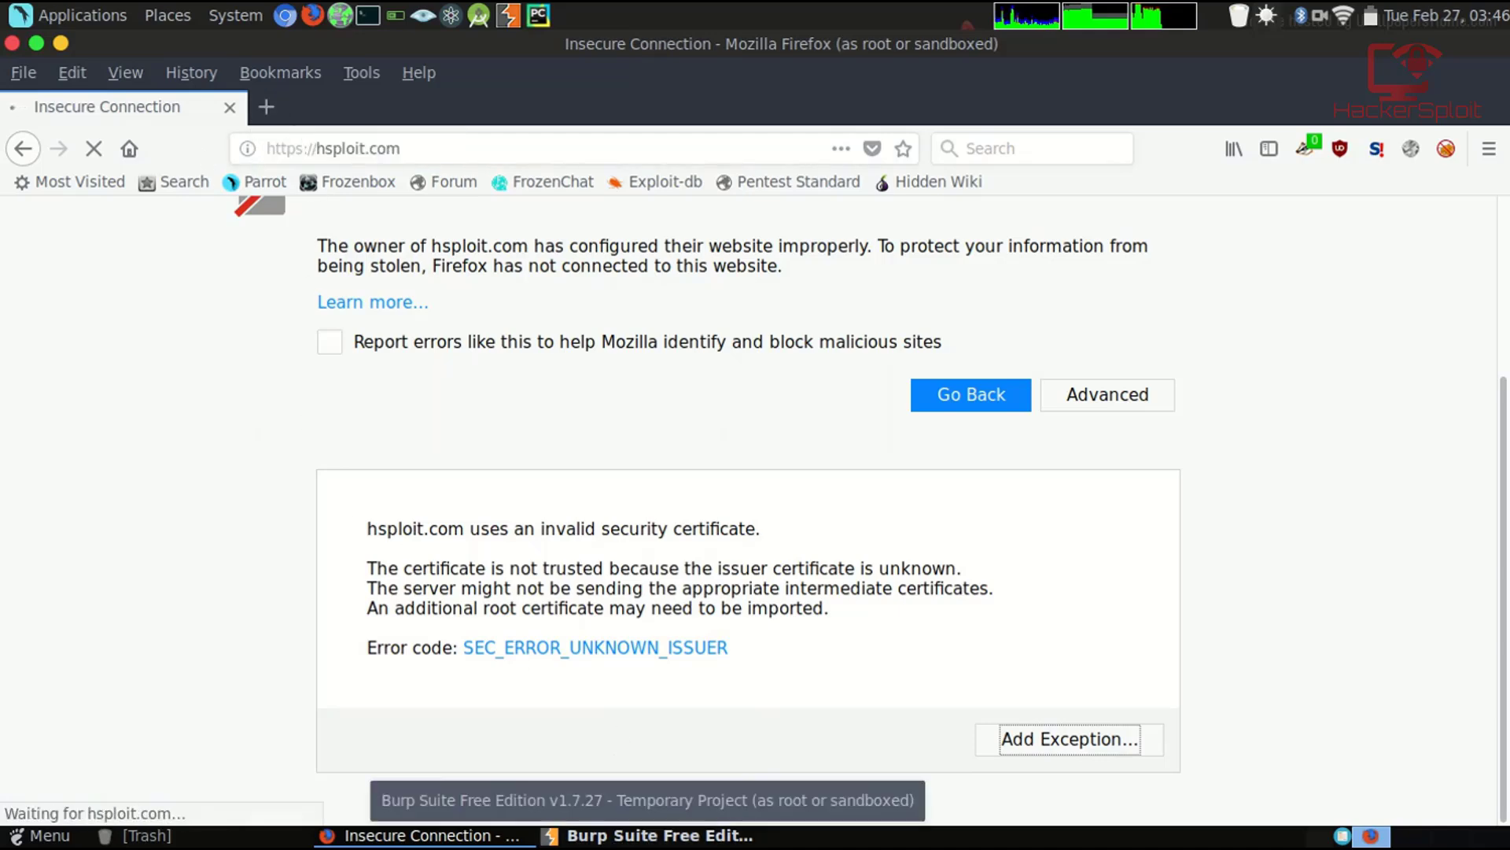
# Switch to Burp Suite, place its window beside the web page, and forward the intercepted detectportal.firefox.com and hsploit.com requests
pyautogui.click(652, 835)
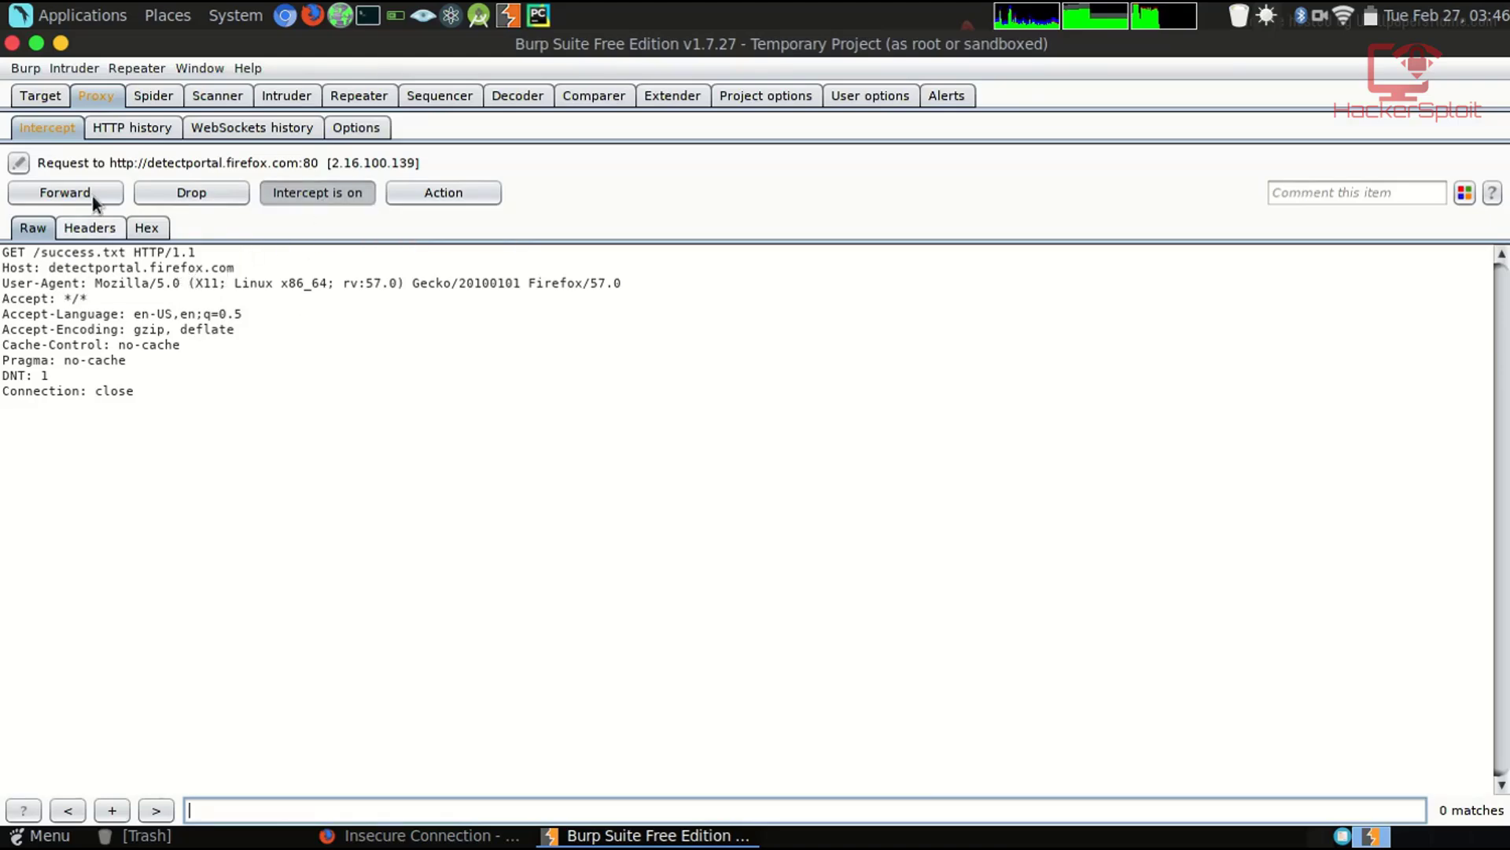
pyautogui.moveTo(468, 76); pyautogui.dragTo(873, 77)
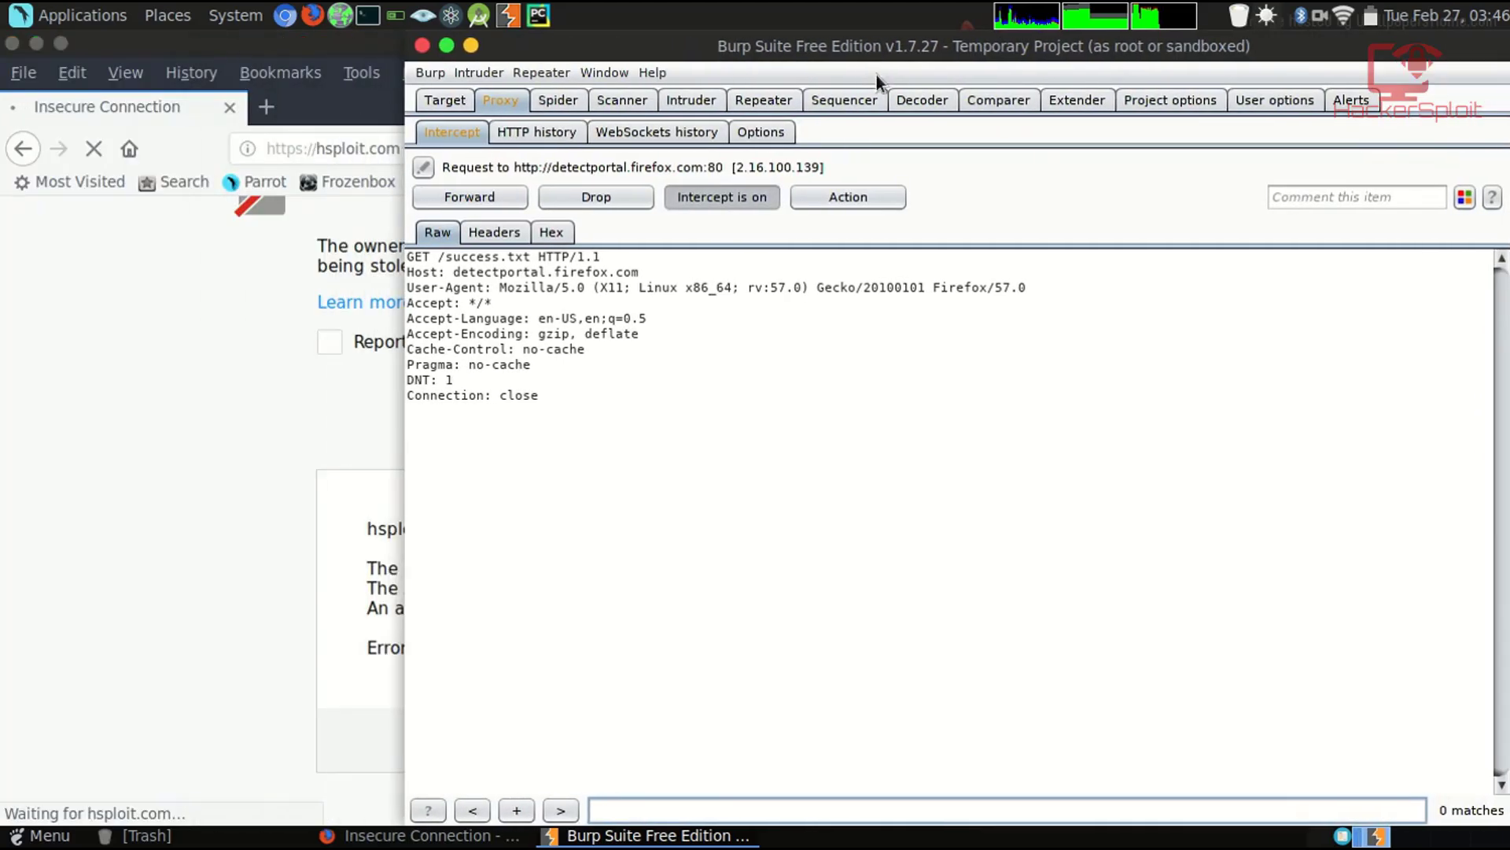
pyautogui.click(487, 196)
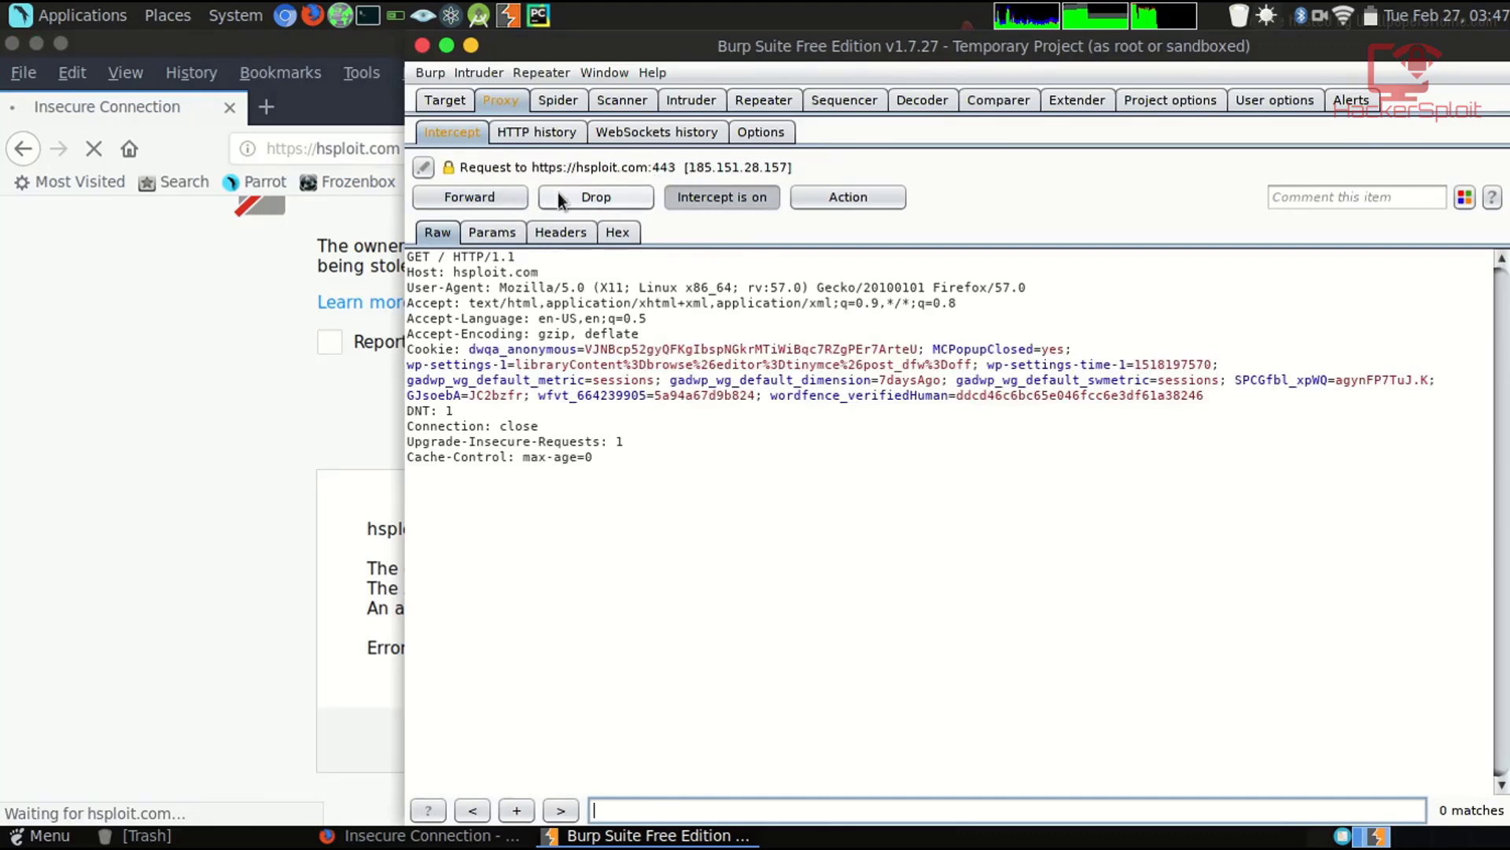
pyautogui.click(502, 196)
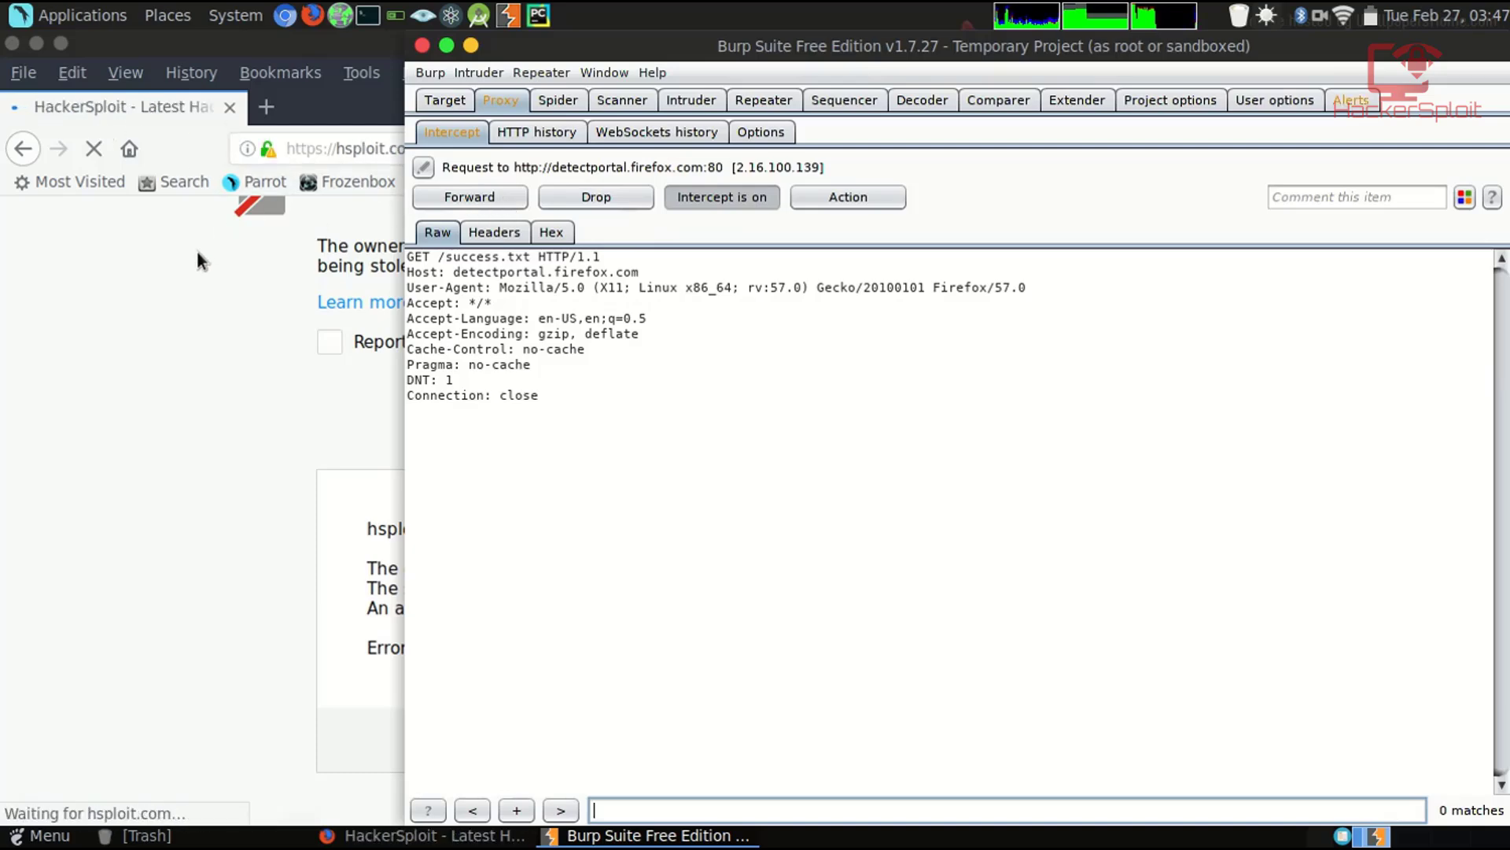
# Move the Burp Suite window aside to check the hsploit.com page behind it, and bring the window back over the page
pyautogui.moveTo(756, 45); pyautogui.dragTo(1067, 46)
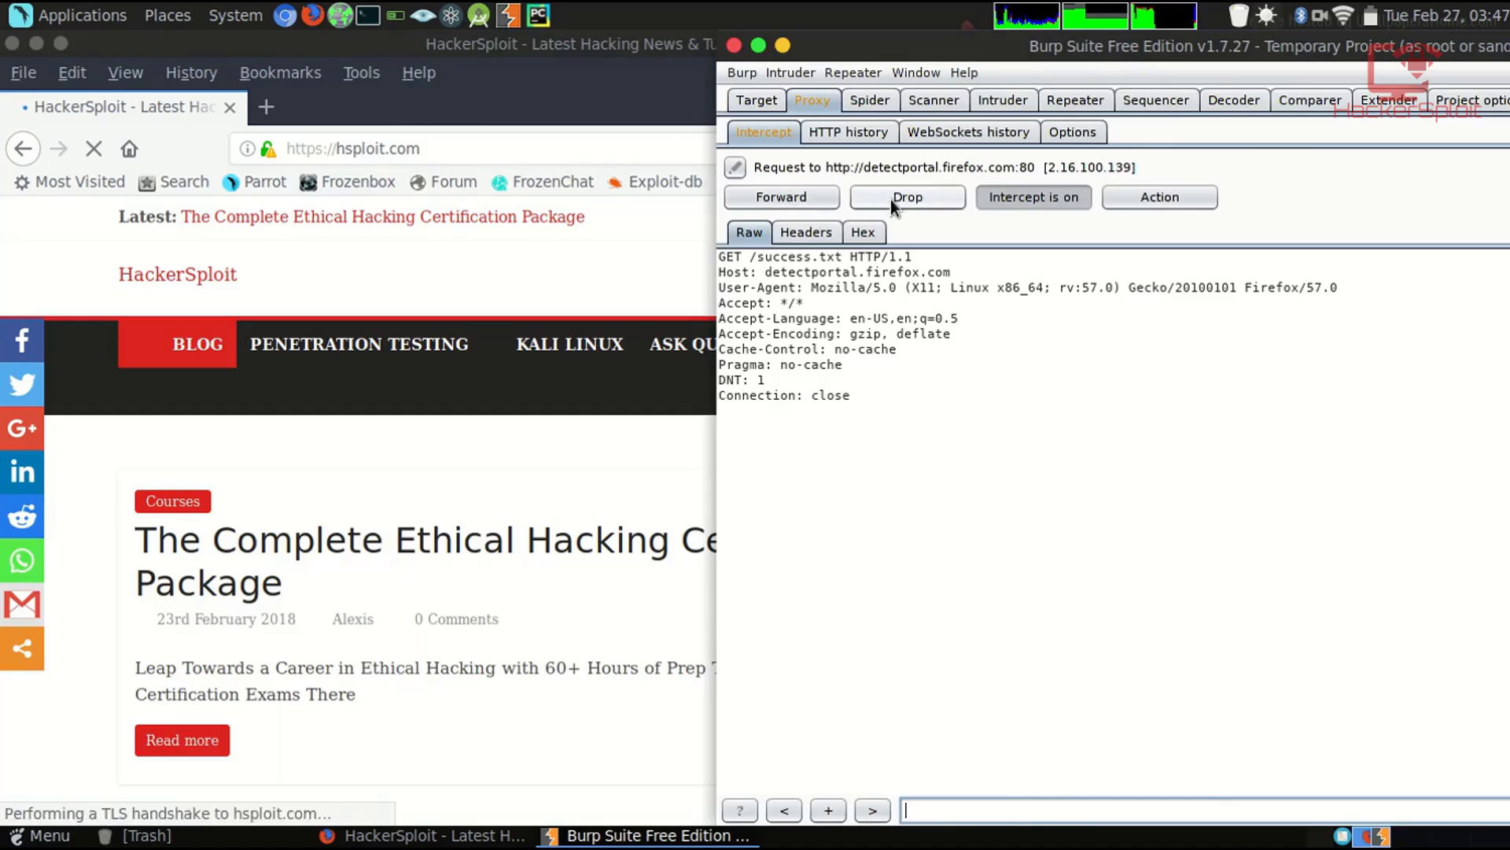
pyautogui.moveTo(992, 48); pyautogui.dragTo(604, 53)
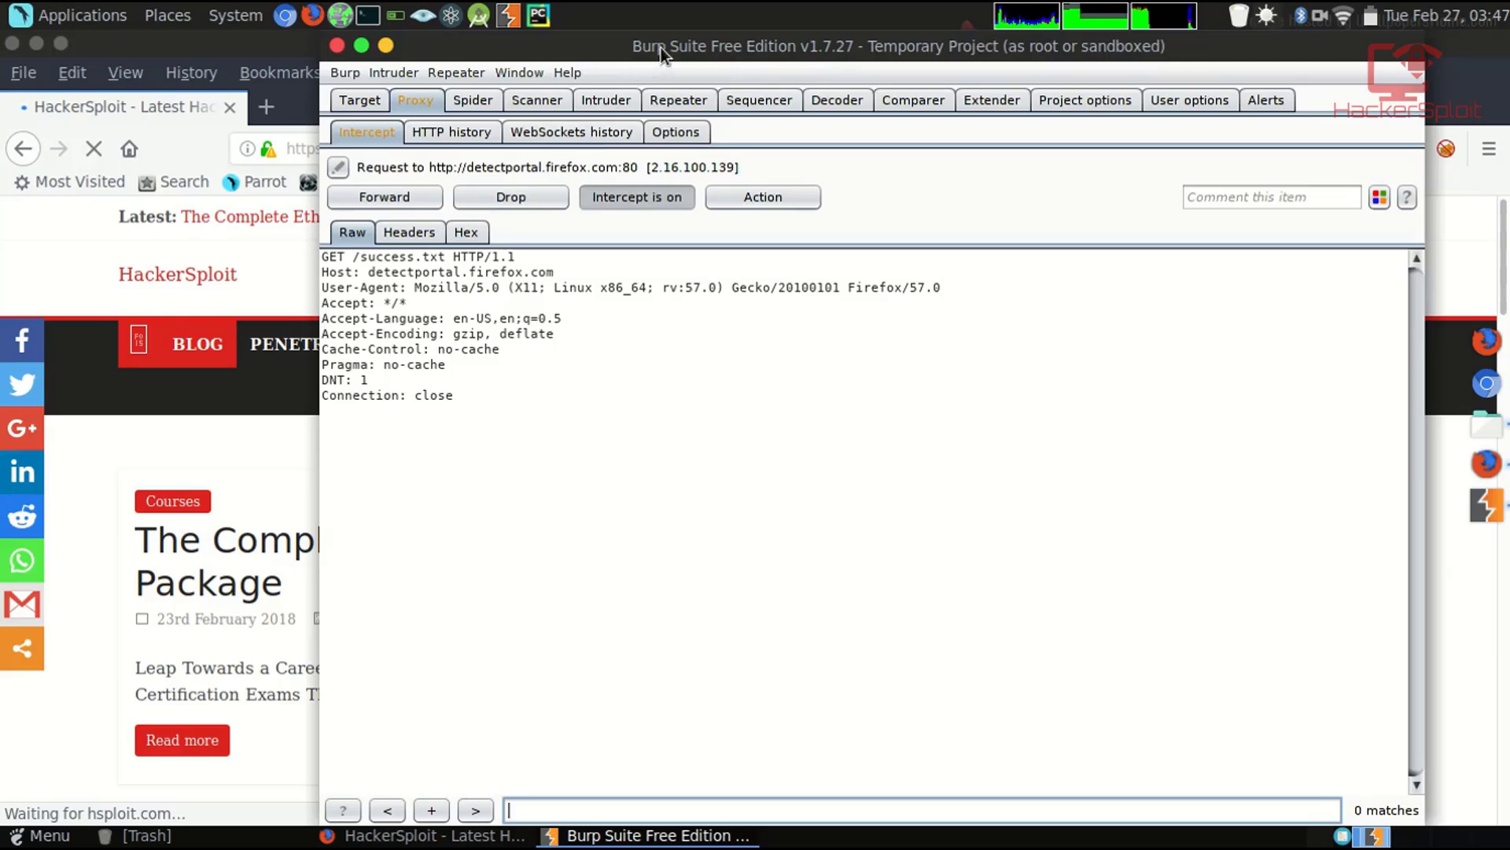
pyautogui.moveTo(659, 50); pyautogui.dragTo(612, 52)
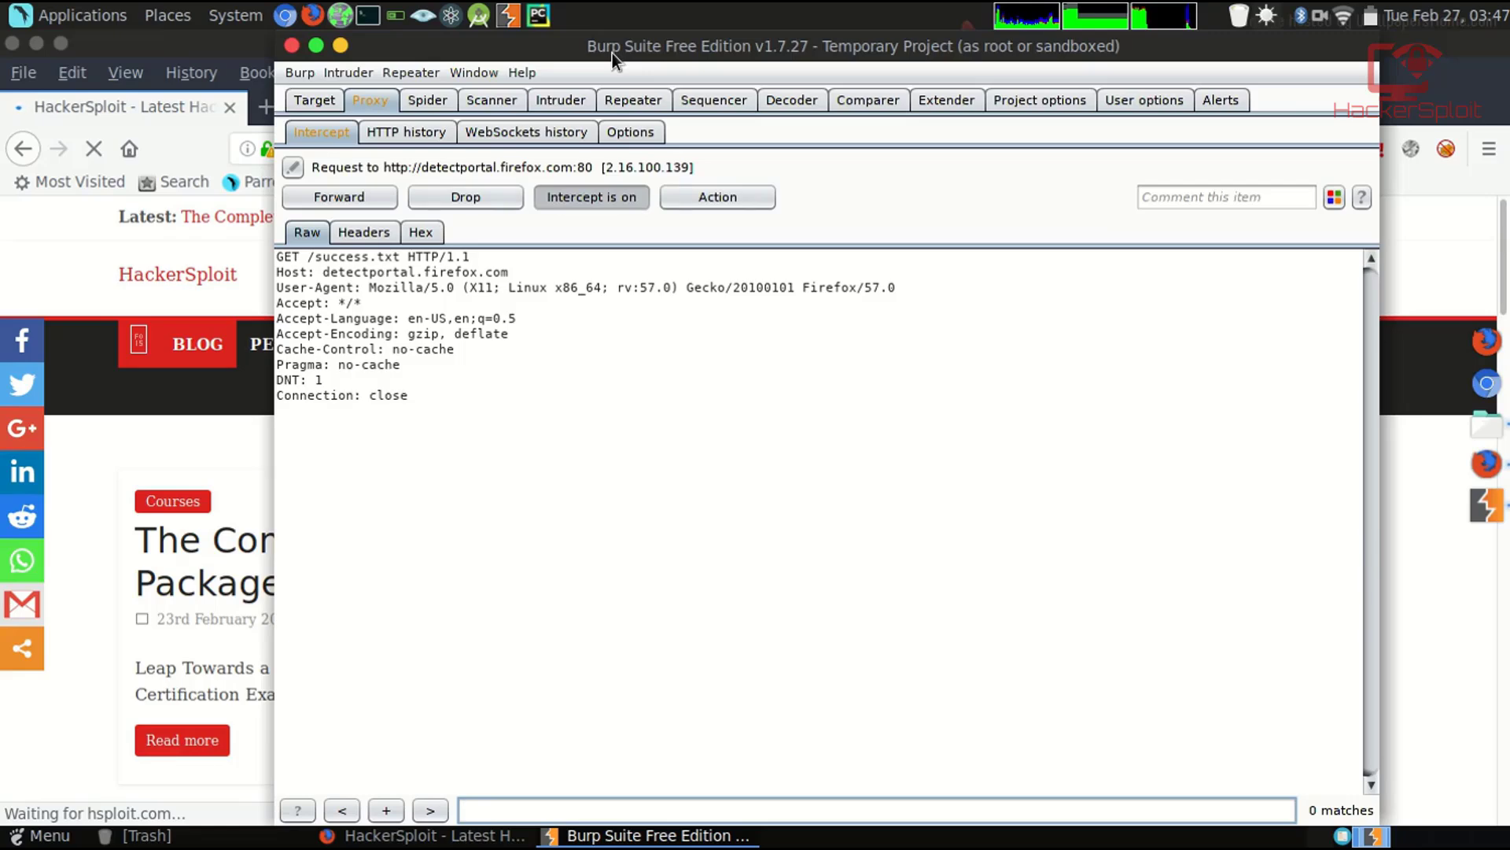
# Minimize the Burp Suite and Firefox windows to return to the desktop
pyautogui.click(340, 45)
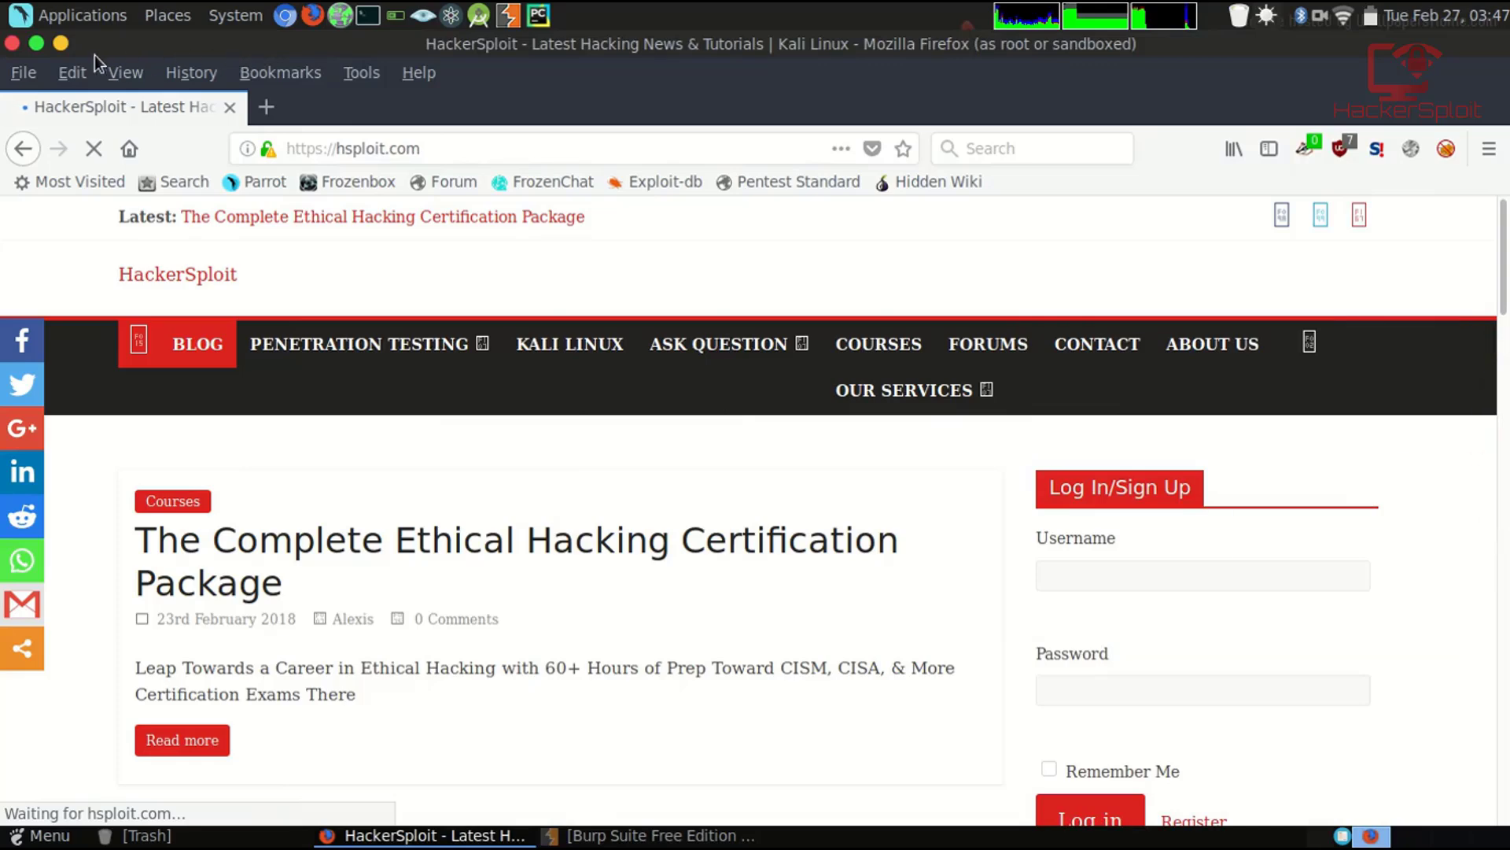
pyautogui.click(60, 44)
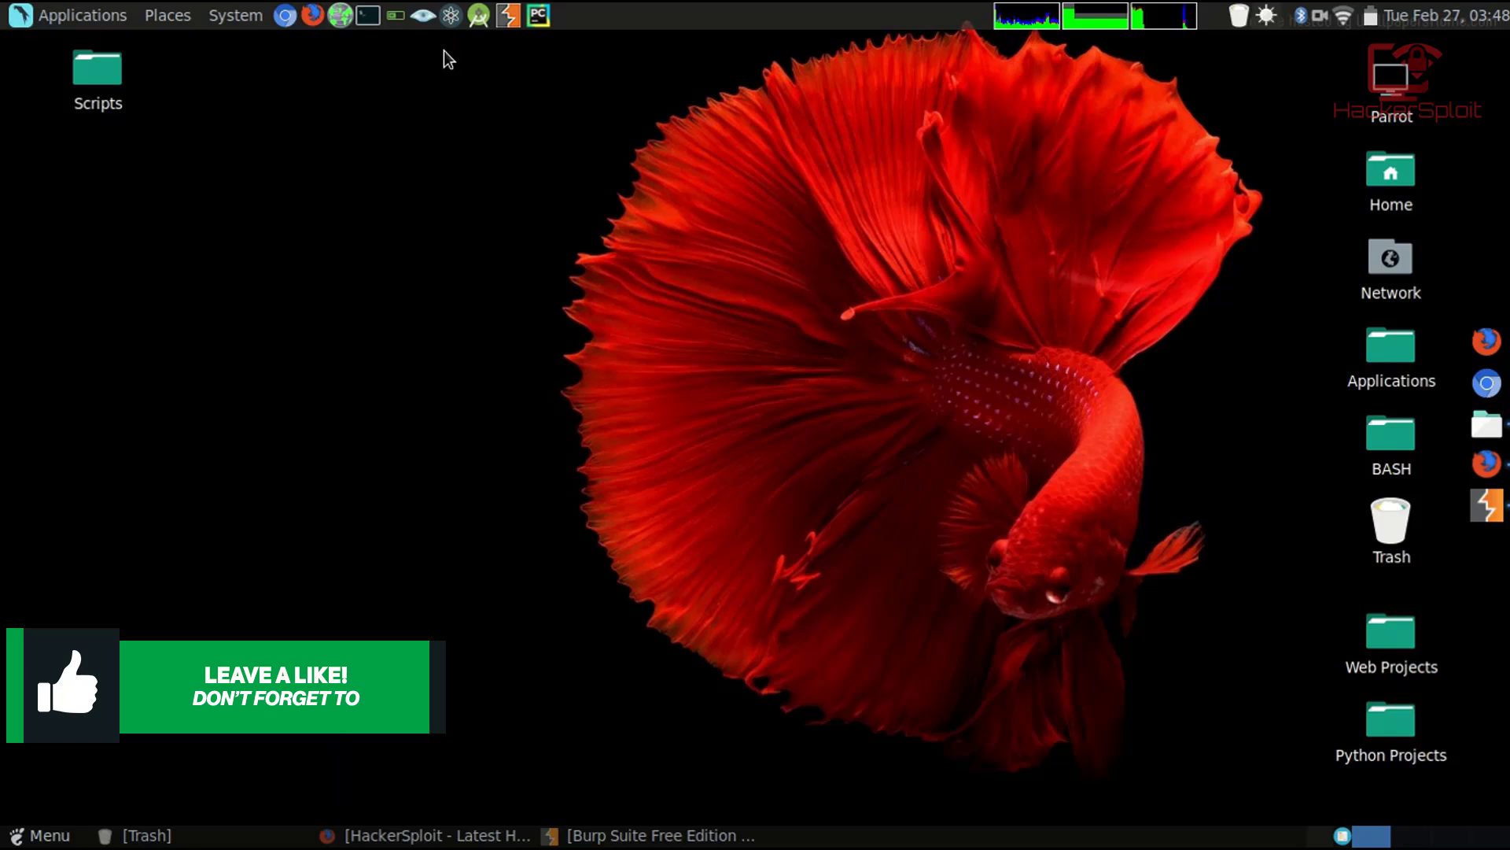
pyautogui.click(485, 26)
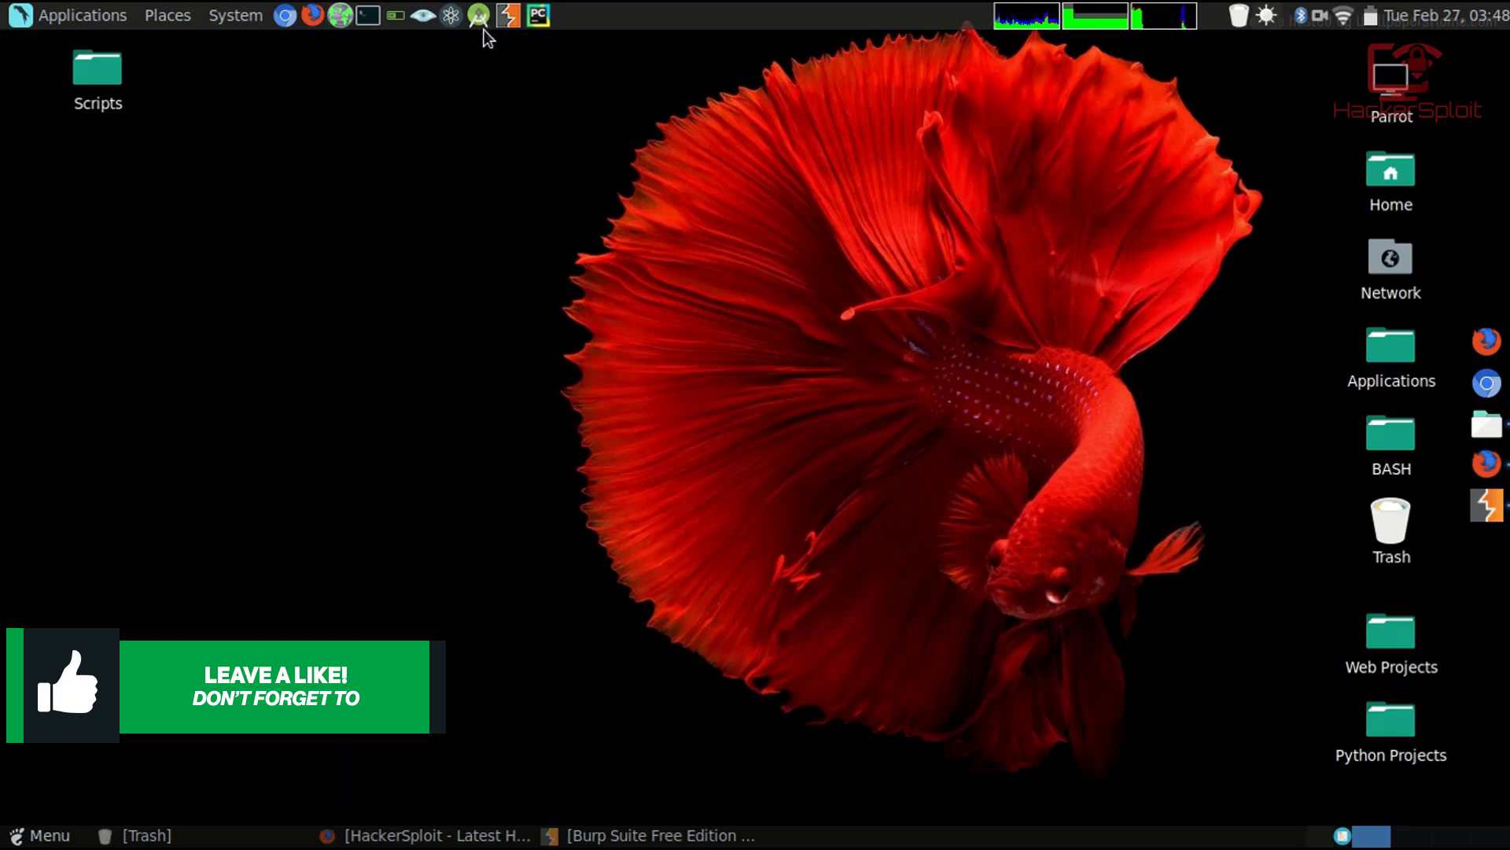